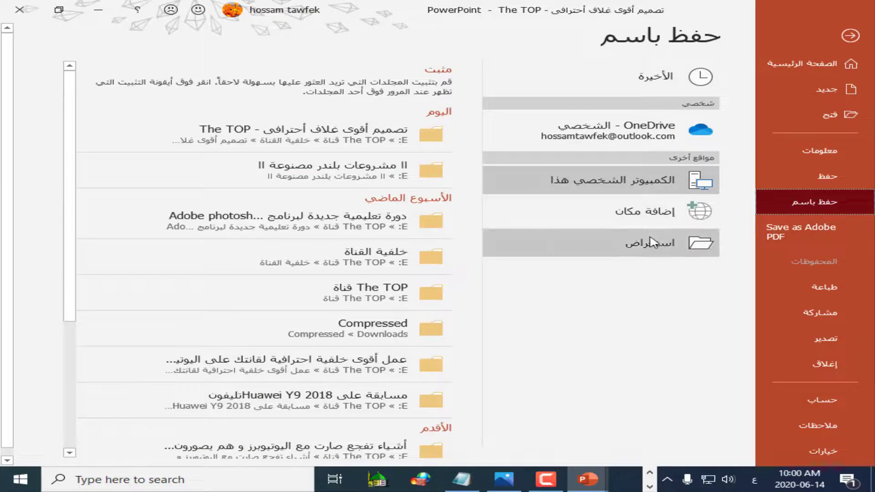
Set the save format to JPEG File Interchange Format for the cover presentation, cancel without saving, and return to the slides
{"action": "left_click", "coordinate": [651, 243]}
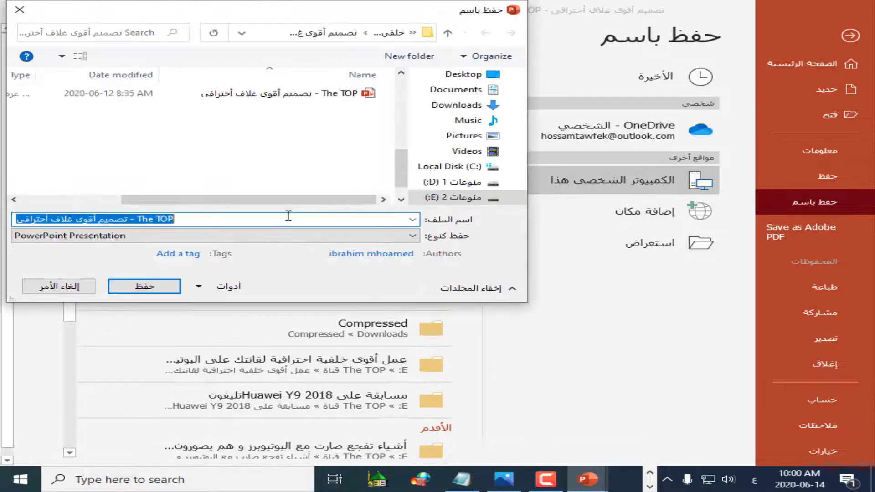
{"action": "left_click", "coordinate": [211, 237]}
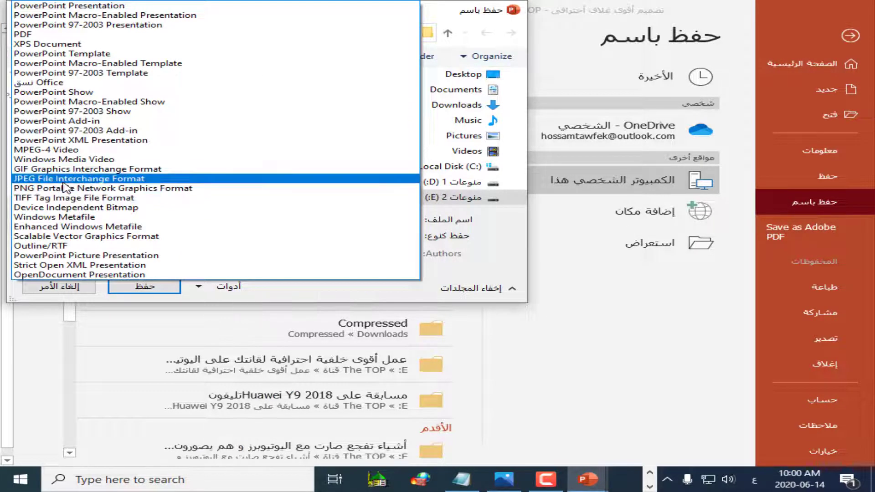
{"action": "left_click", "coordinate": [122, 179]}
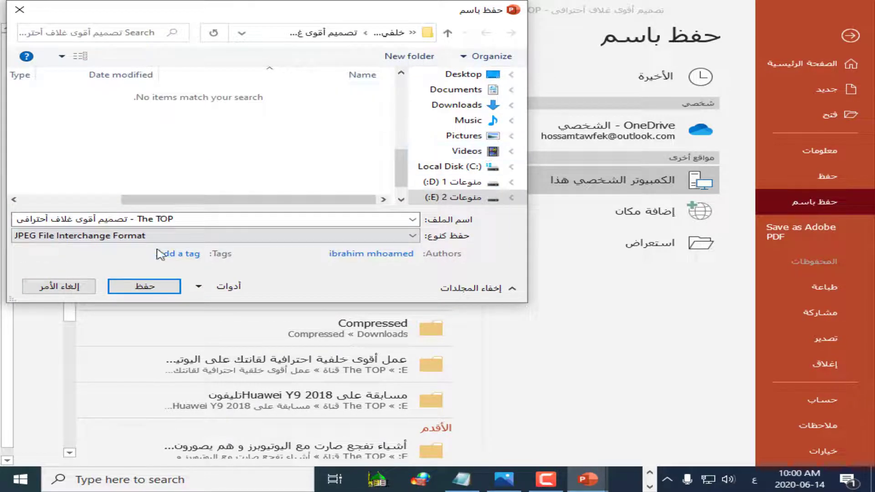
{"action": "left_click", "coordinate": [53, 292]}
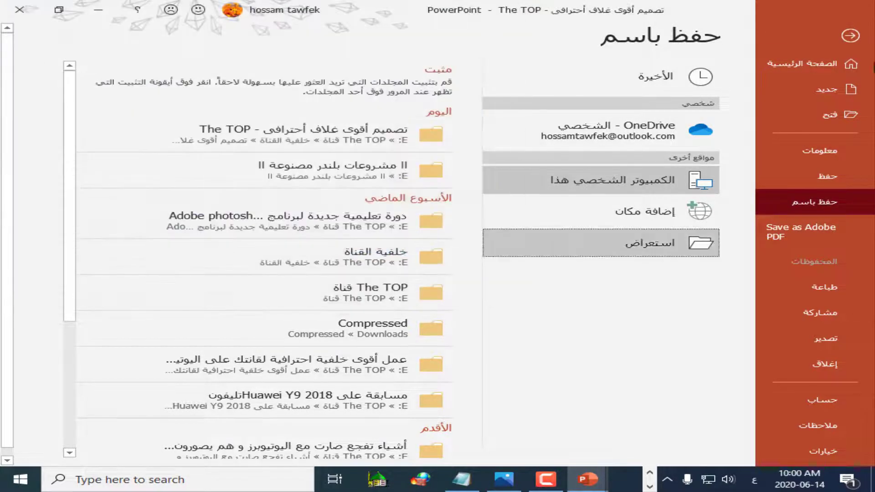
{"action": "left_click", "coordinate": [850, 36]}
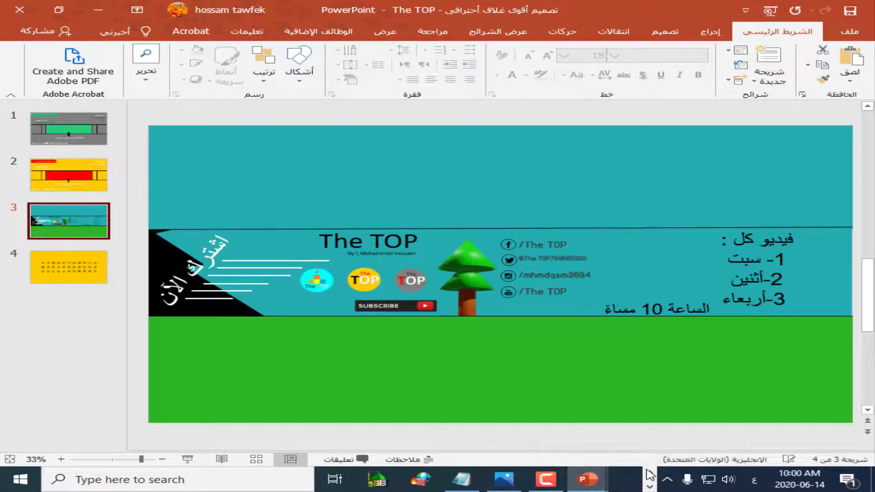
Switch to Chrome, load the image 654 as new YouTube channel art to preview it on devices, and cancel the upload
{"action": "left_click", "coordinate": [650, 474]}
{"action": "left_click", "coordinate": [553, 479]}
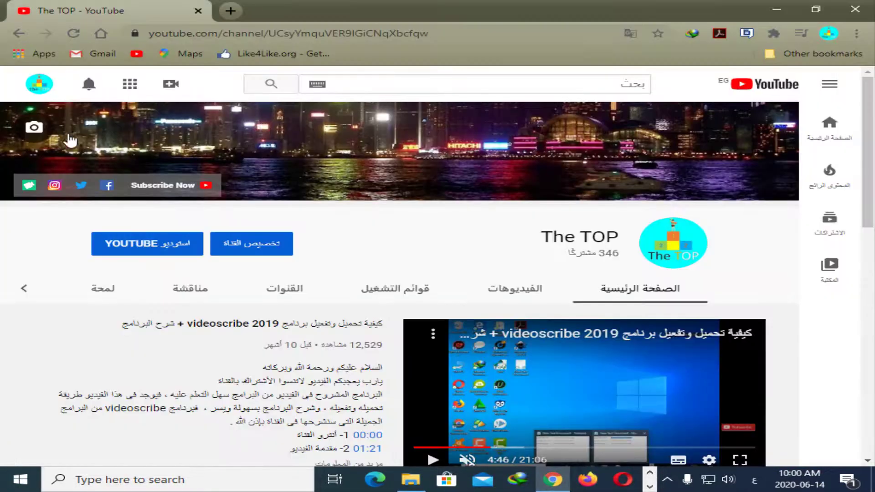
{"action": "left_click", "coordinate": [35, 132]}
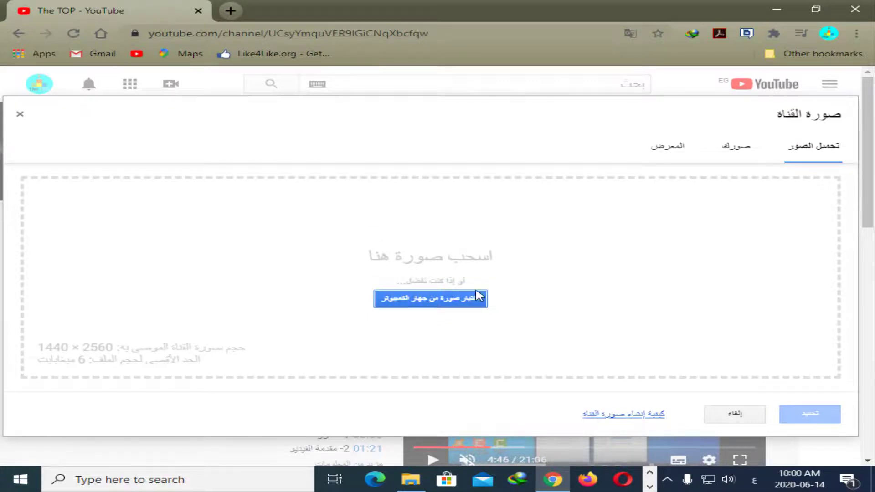
{"action": "left_click", "coordinate": [434, 301]}
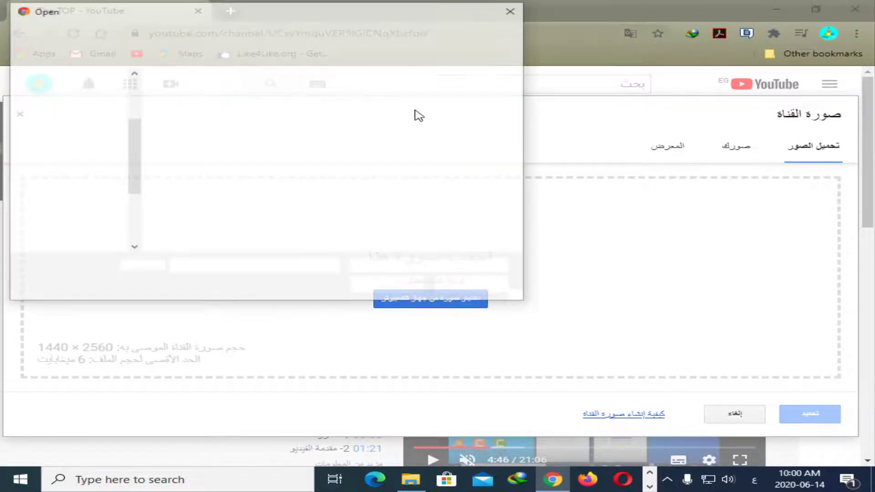
{"action": "scroll", "coordinate": [442, 221], "scroll_direction": "down", "scroll_amount": 3}
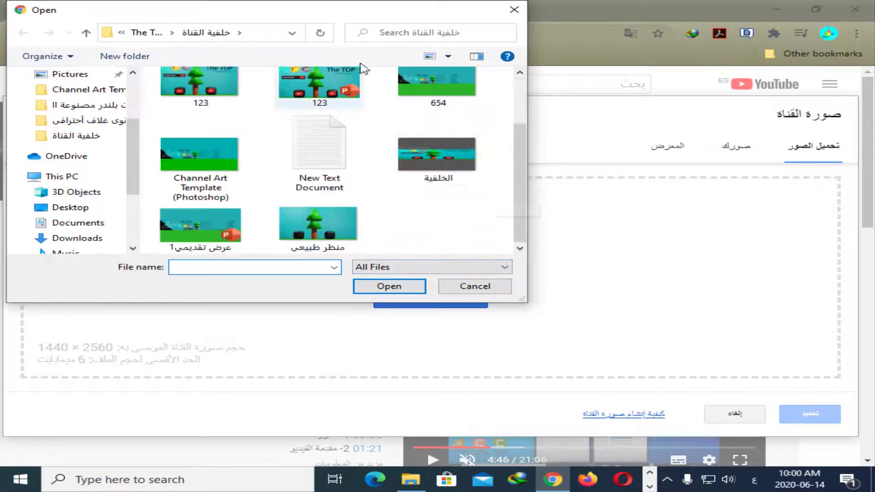
{"action": "double_click", "coordinate": [463, 91]}
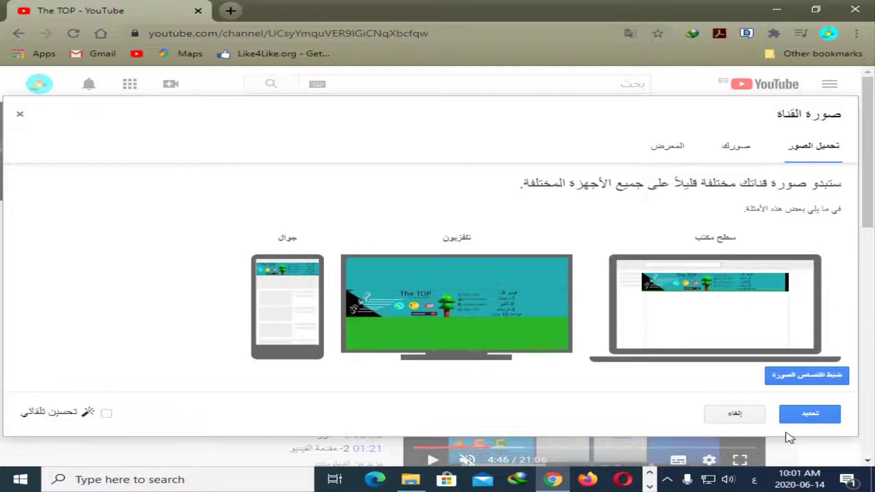
{"action": "left_click", "coordinate": [735, 415]}
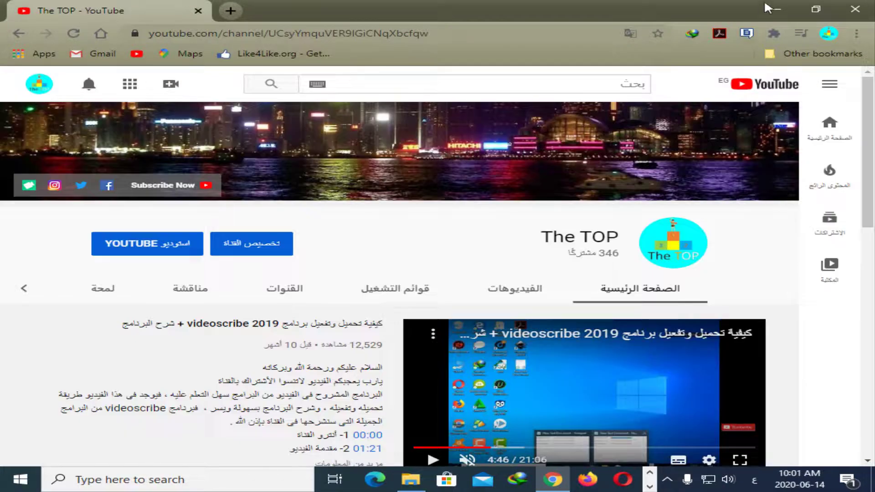
Look at the template download links in the Notepad document and minimize it
{"action": "left_click", "coordinate": [649, 486]}
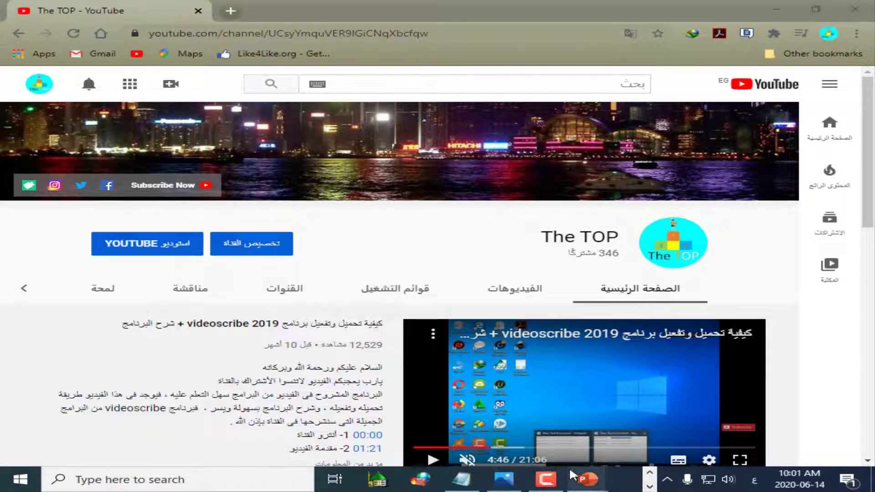
{"action": "left_click", "coordinate": [462, 479]}
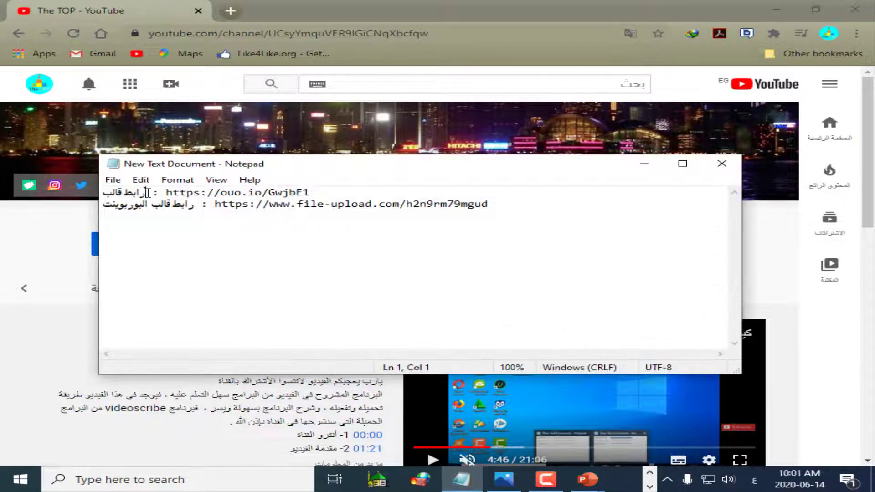
{"action": "left_click", "coordinate": [644, 163]}
Switch to File Explorer and open the Channel Art Template (Photoshop) document from the Channel Art Templates folder
{"action": "left_click", "coordinate": [649, 472]}
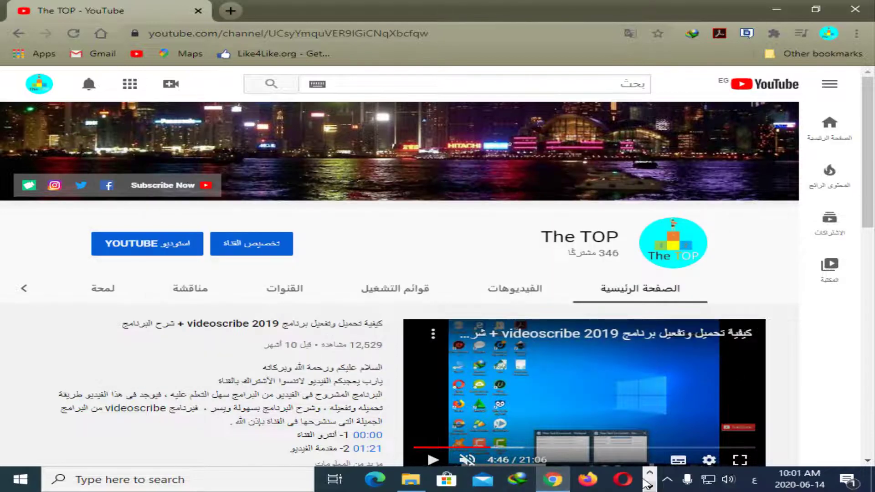
{"action": "left_click", "coordinate": [410, 479]}
{"action": "left_click", "coordinate": [79, 42]}
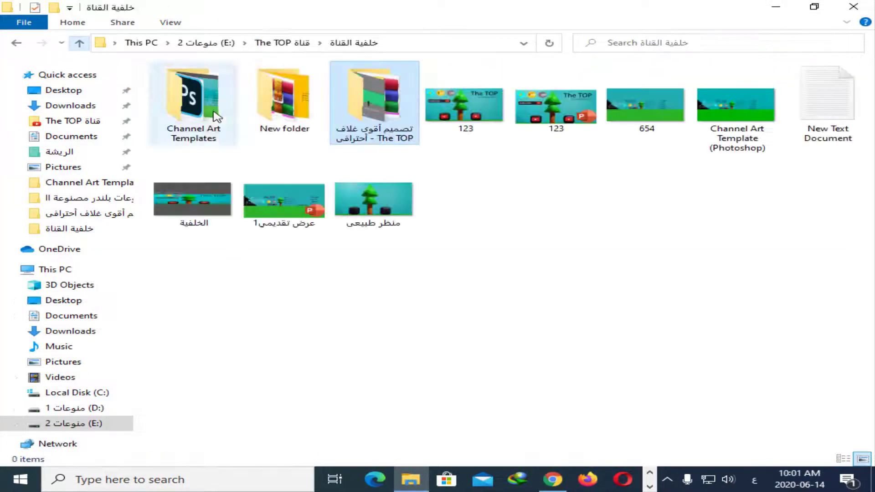
{"action": "double_click", "coordinate": [198, 91]}
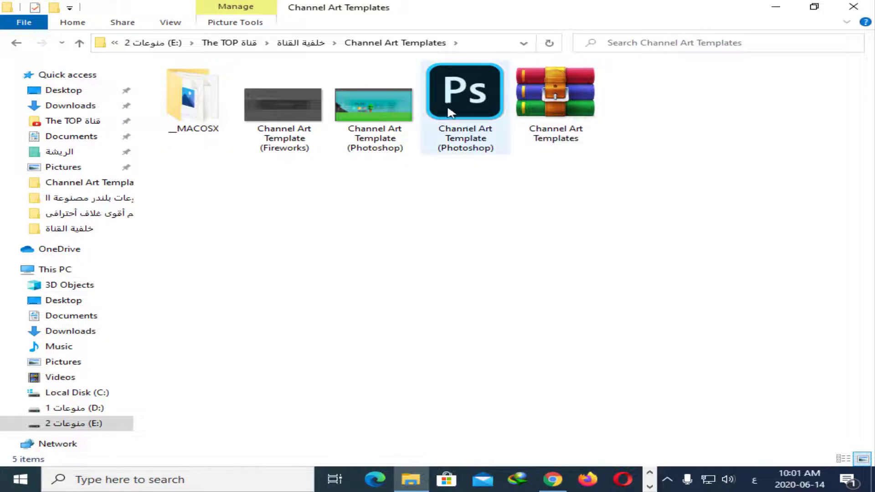
{"action": "left_click", "coordinate": [468, 121]}
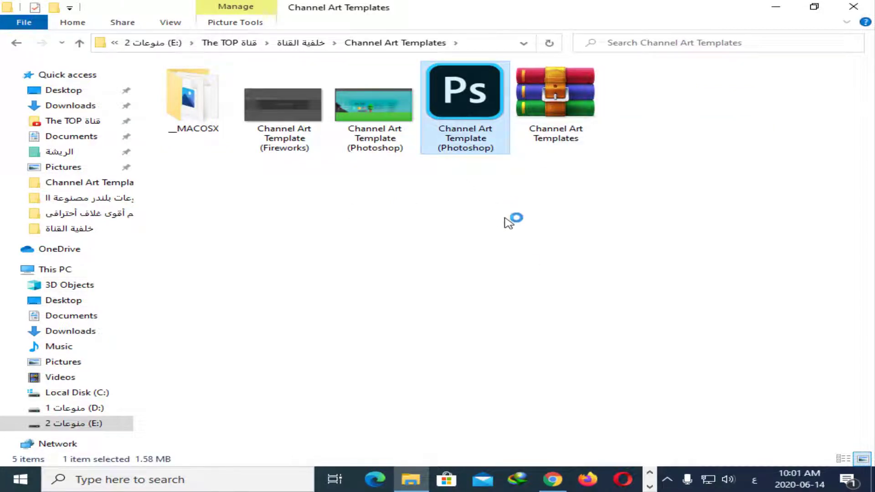
{"action": "left_click", "coordinate": [650, 487]}
{"action": "left_click", "coordinate": [465, 487]}
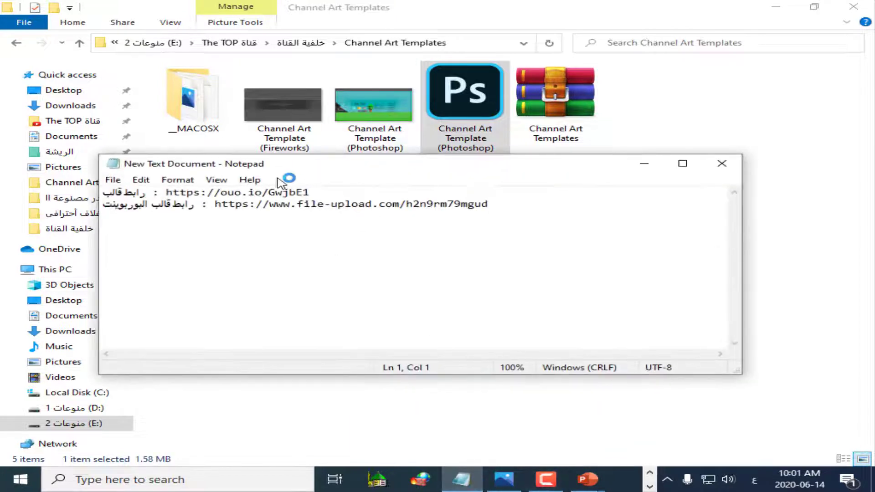
{"action": "left_click_drag", "start_coordinate": [310, 193], "coordinate": [171, 195]}
{"action": "right_click", "coordinate": [168, 195]}
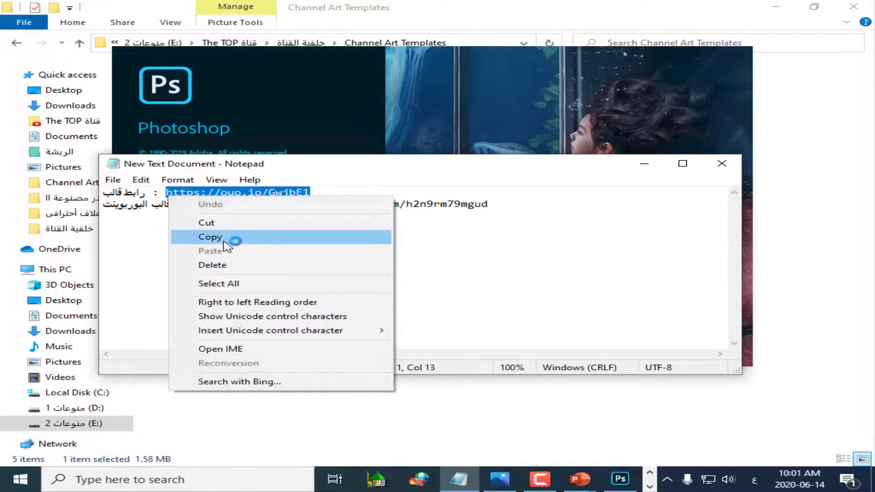
{"action": "left_click", "coordinate": [228, 240]}
{"action": "left_click", "coordinate": [650, 474]}
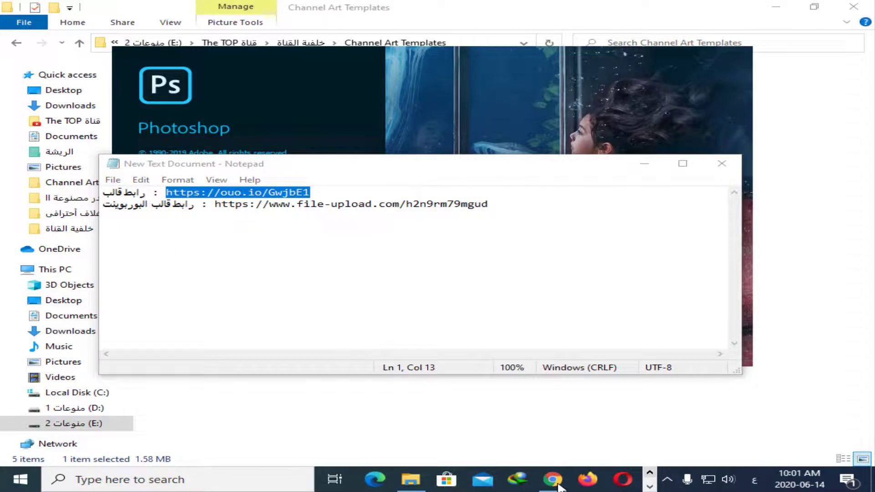
{"action": "left_click", "coordinate": [557, 484]}
{"action": "left_click", "coordinate": [230, 10]}
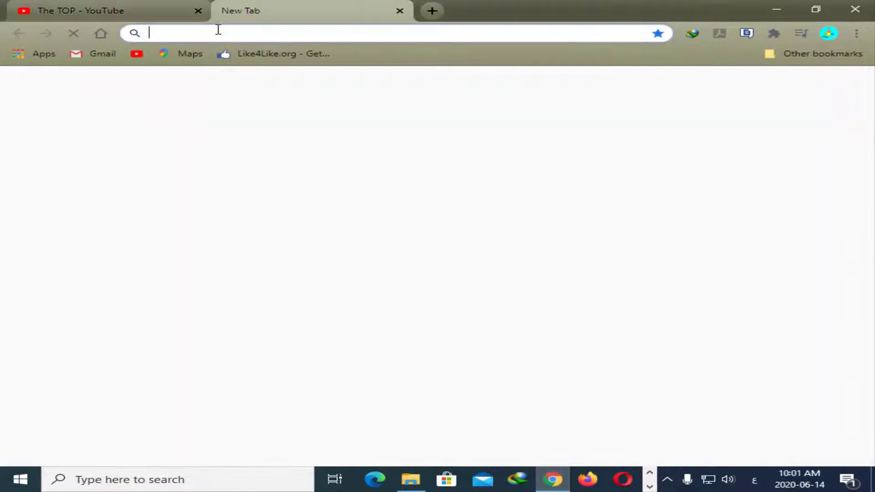
{"action": "right_click", "coordinate": [219, 30]}
{"action": "left_click", "coordinate": [248, 113]}
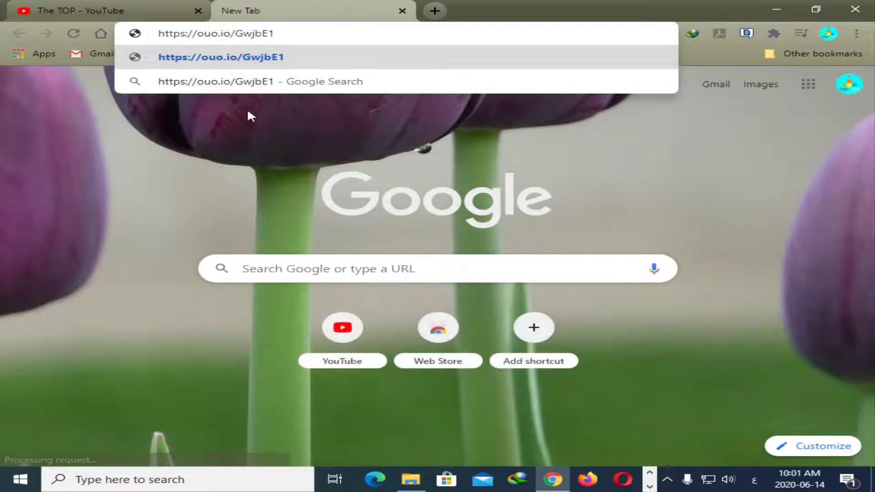
{"action": "key", "text": "Return"}
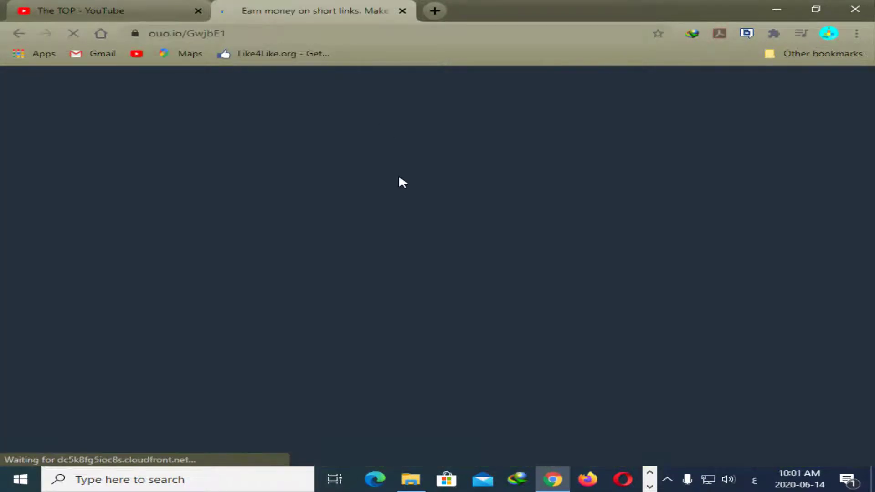
Dismiss the ad notification, open the alternative human check on the short-link page, and submit it
{"action": "scroll", "coordinate": [481, 214], "scroll_direction": "down", "scroll_amount": 7}
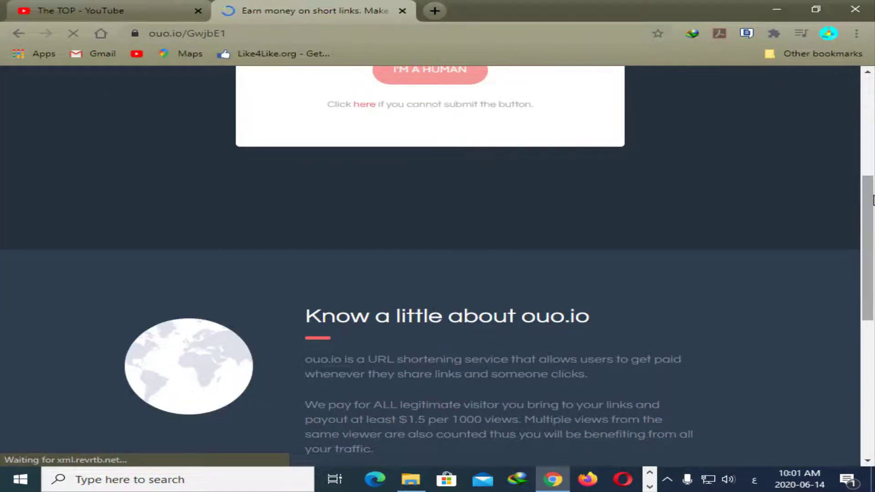
{"action": "scroll", "coordinate": [865, 191], "scroll_direction": "up", "scroll_amount": 6}
{"action": "scroll", "coordinate": [861, 176], "scroll_direction": "down", "scroll_amount": 2}
{"action": "scroll", "coordinate": [874, 214], "scroll_direction": "down", "scroll_amount": 3}
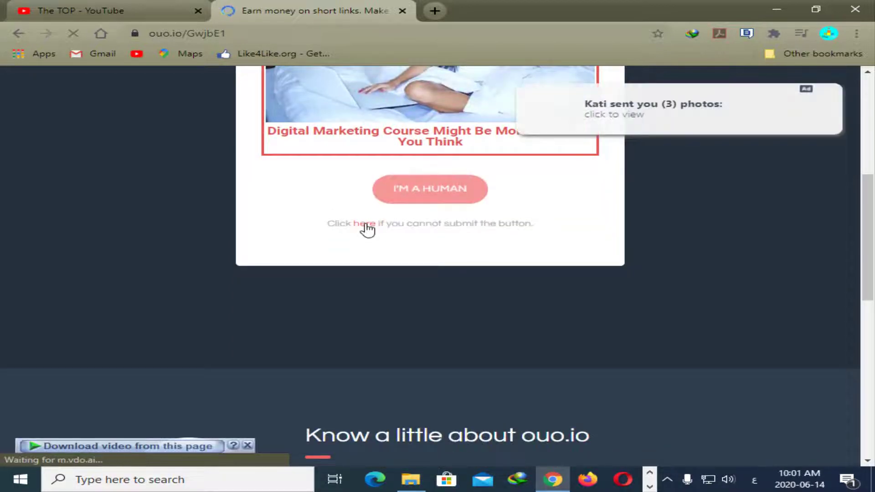
{"action": "left_click", "coordinate": [830, 111]}
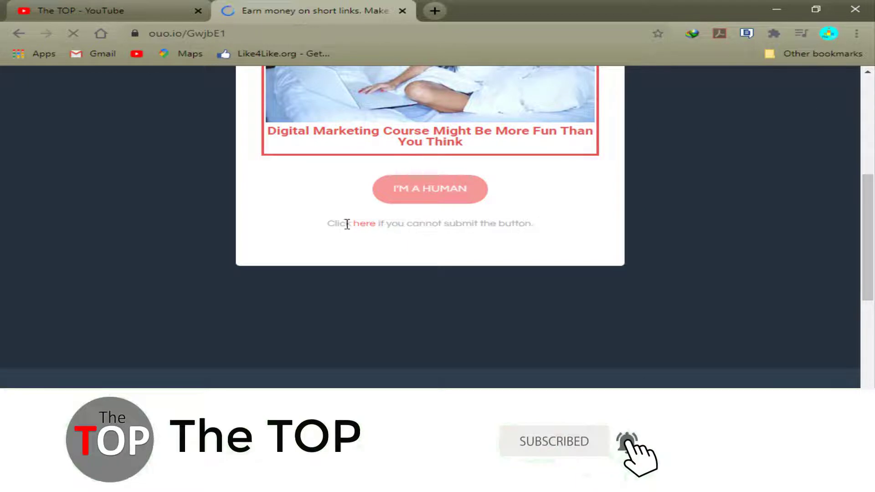
{"action": "left_click", "coordinate": [368, 228]}
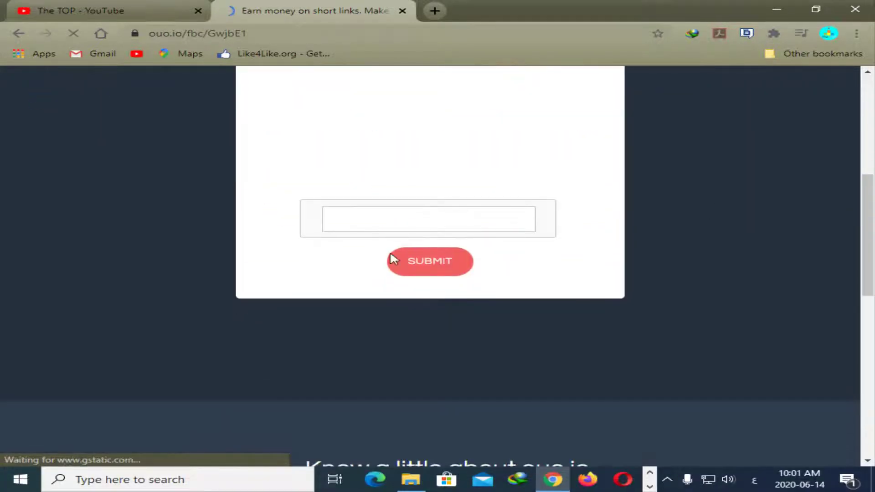
{"action": "left_click", "coordinate": [435, 268]}
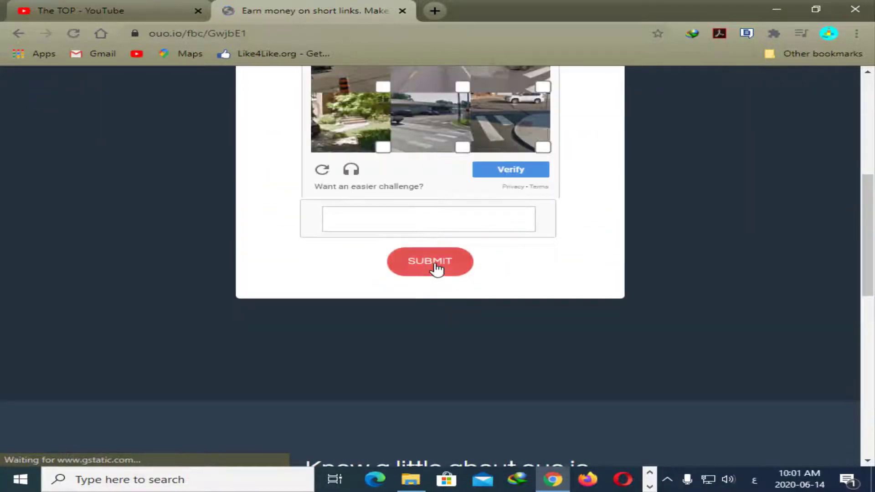
{"action": "left_click", "coordinate": [436, 268]}
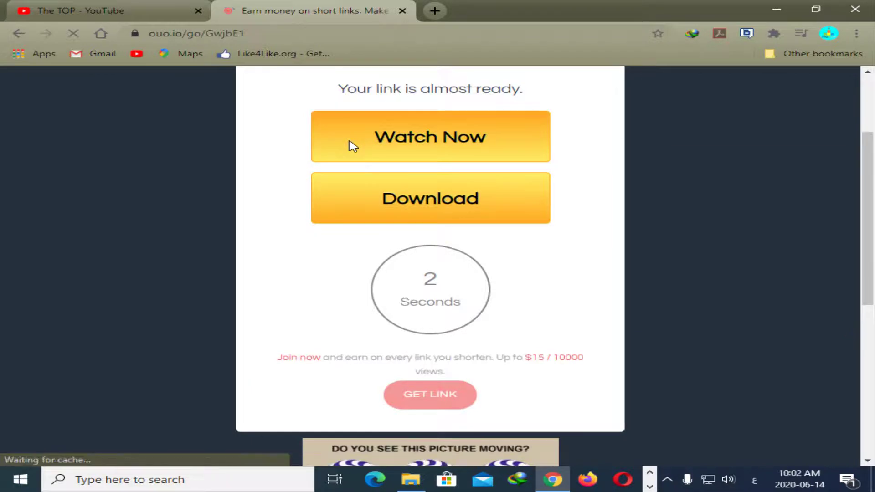
Close the blank pop-up window and dismiss the ad notification on the short-link page
{"action": "left_click", "coordinate": [354, 146]}
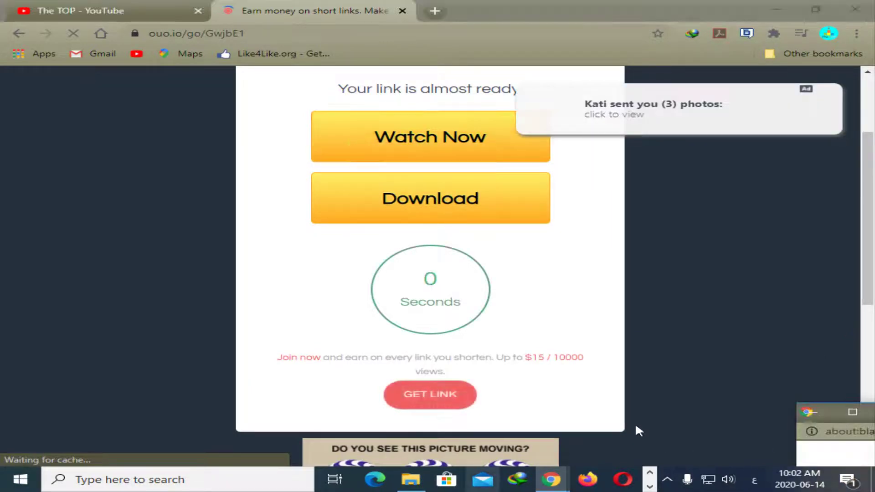
{"action": "mouse_move", "coordinate": [551, 482]}
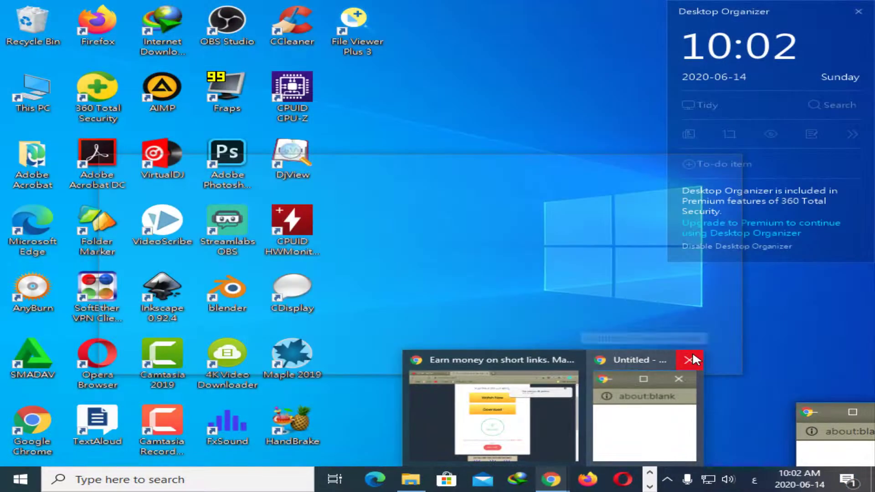
{"action": "left_click", "coordinate": [694, 360]}
{"action": "left_click", "coordinate": [830, 117]}
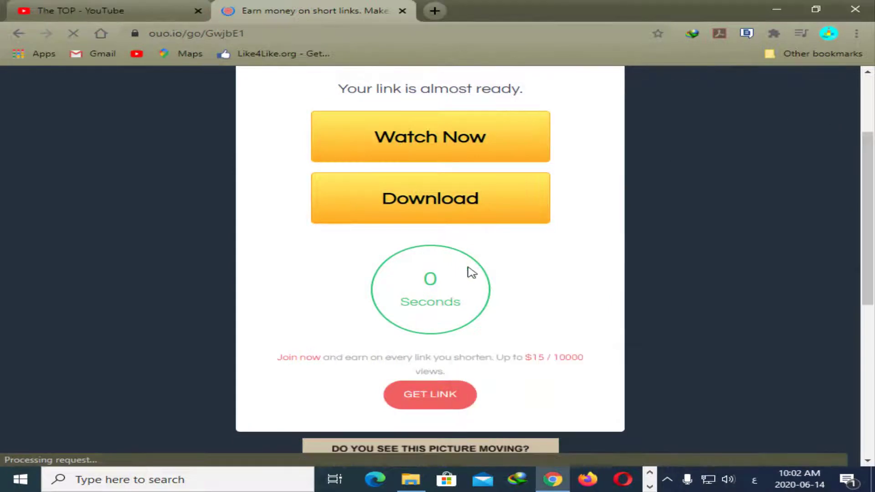
Get the final link from the short-link page, closing the pop-up redirect tab and dismissing the ads that interrupt it
{"action": "left_click", "coordinate": [449, 400]}
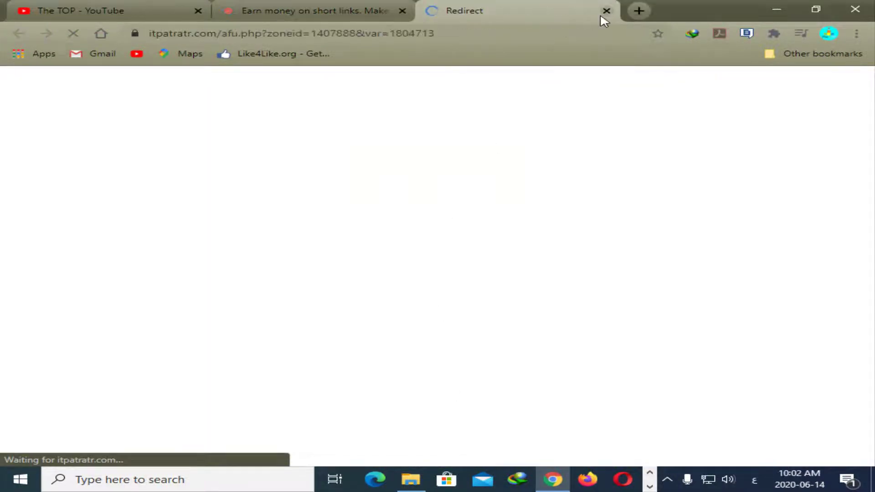
{"action": "left_click", "coordinate": [604, 13]}
{"action": "left_click", "coordinate": [437, 397]}
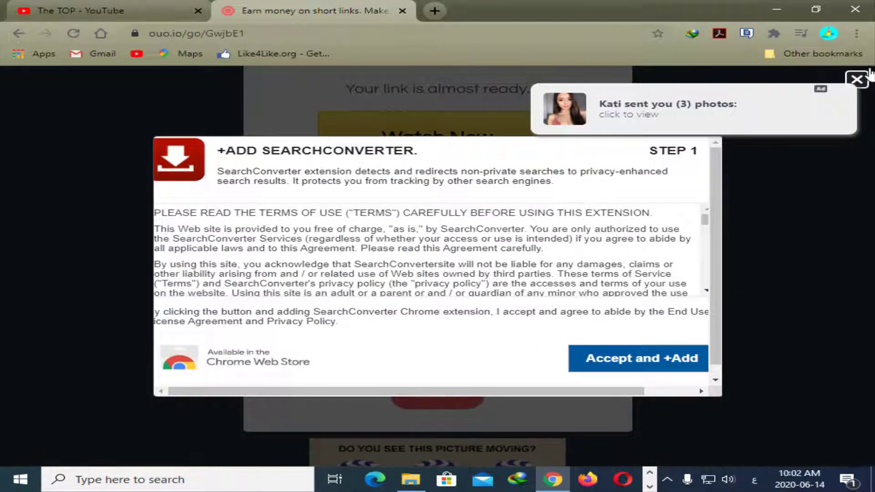
{"action": "left_click", "coordinate": [842, 110]}
{"action": "left_click", "coordinate": [857, 80]}
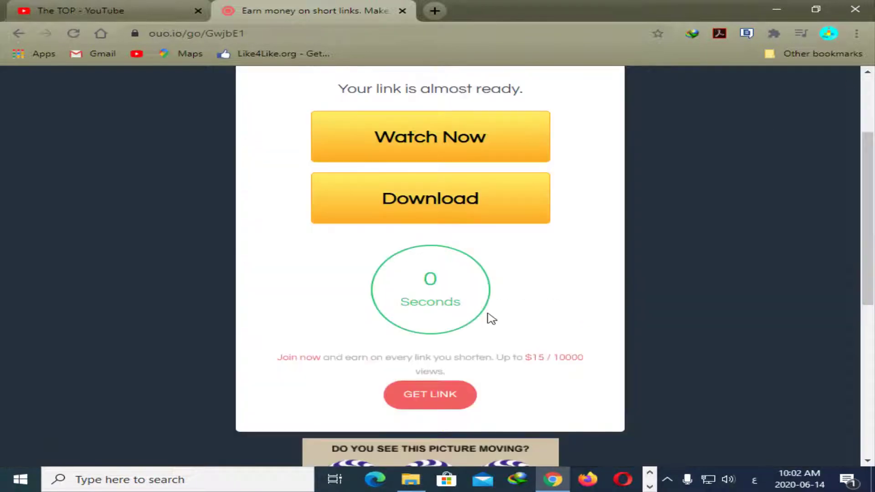
{"action": "left_click", "coordinate": [422, 397]}
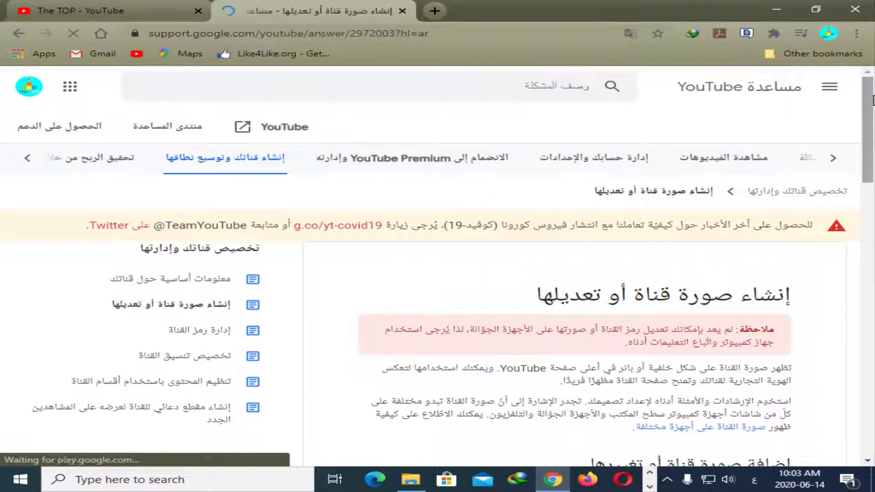
Expand the channel art example section on the YouTube help page and request the Channel Art Templates download
{"action": "left_click_drag", "start_coordinate": [872, 100], "coordinate": [874, 252]}
{"action": "left_click", "coordinate": [389, 378]}
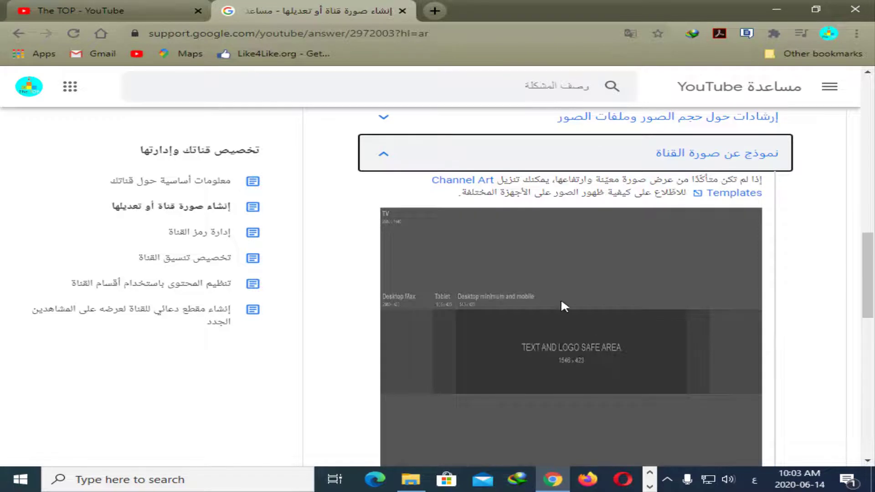
{"action": "left_click", "coordinate": [491, 185]}
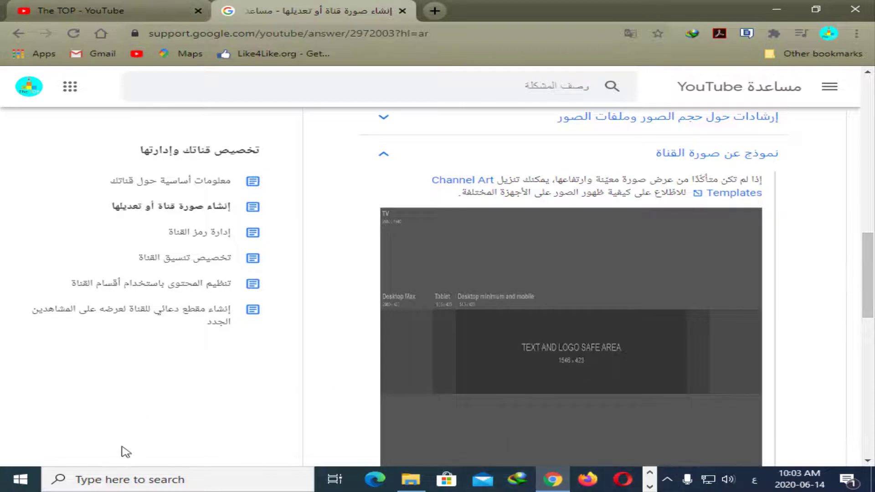
Switch to the Channel Art Template document in Photoshop and cancel the pending Channel Art Templates.zip download
{"action": "left_click", "coordinate": [650, 487]}
{"action": "mouse_move", "coordinate": [633, 484]}
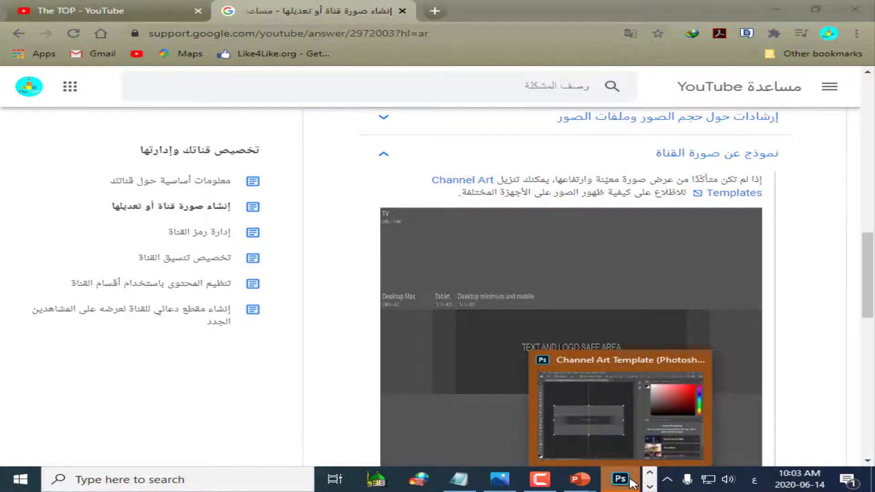
{"action": "left_click", "coordinate": [631, 481]}
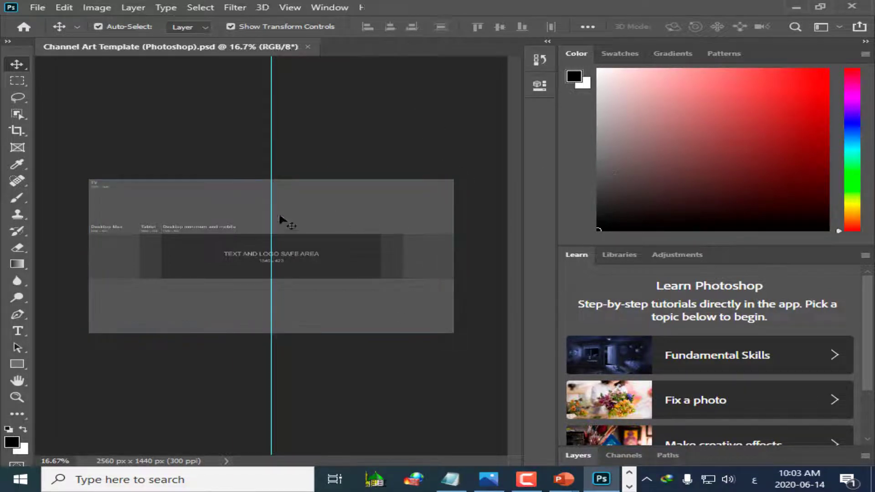
{"action": "left_click", "coordinate": [18, 398]}
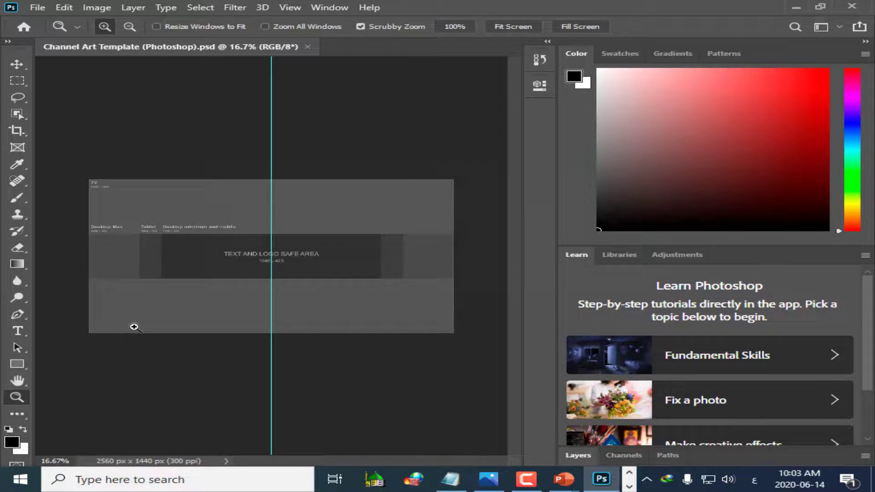
{"action": "left_click", "coordinate": [135, 327]}
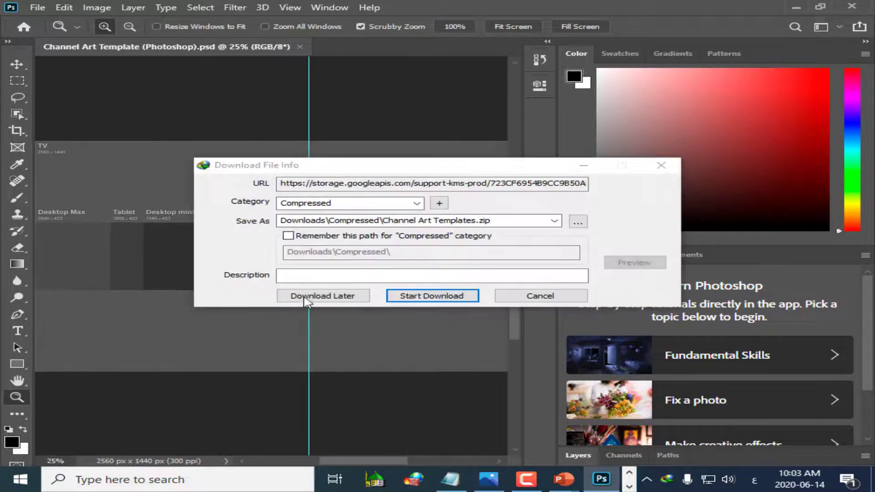
{"action": "left_click", "coordinate": [542, 297]}
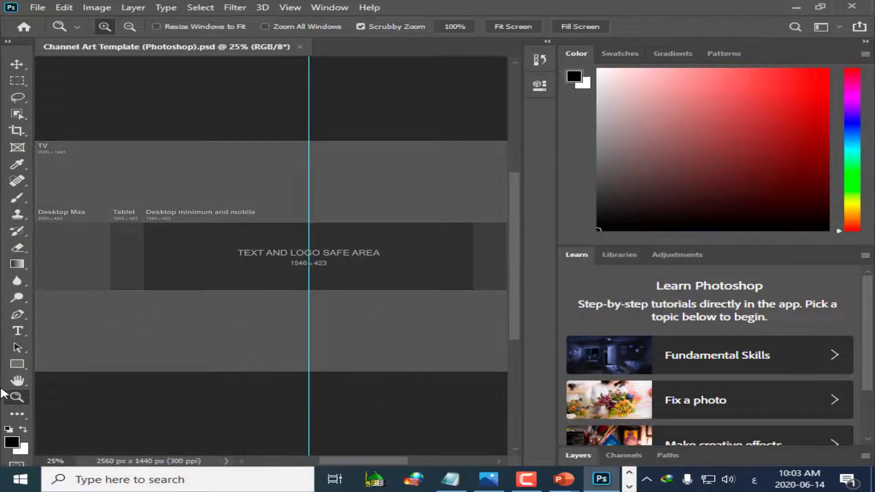
Activate the Move tool and expand the collapsed Layers panel
{"action": "left_click", "coordinate": [18, 63]}
{"action": "right_click", "coordinate": [149, 252]}
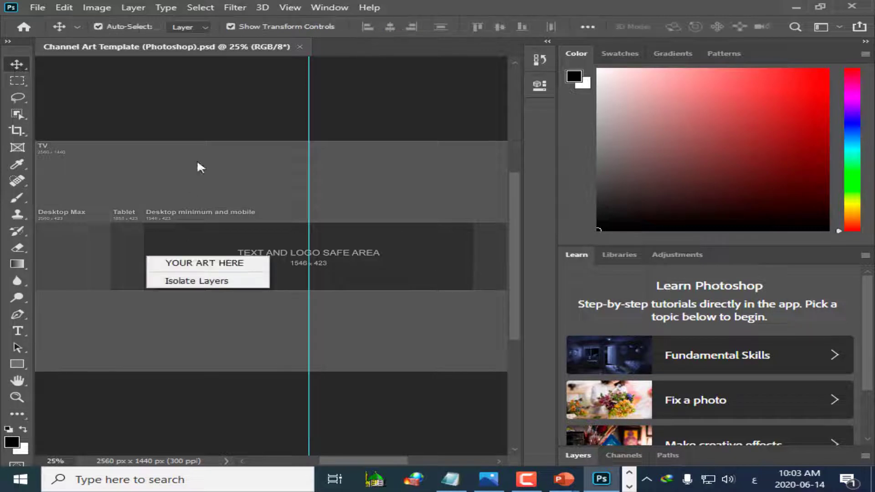
{"action": "left_click", "coordinate": [236, 119]}
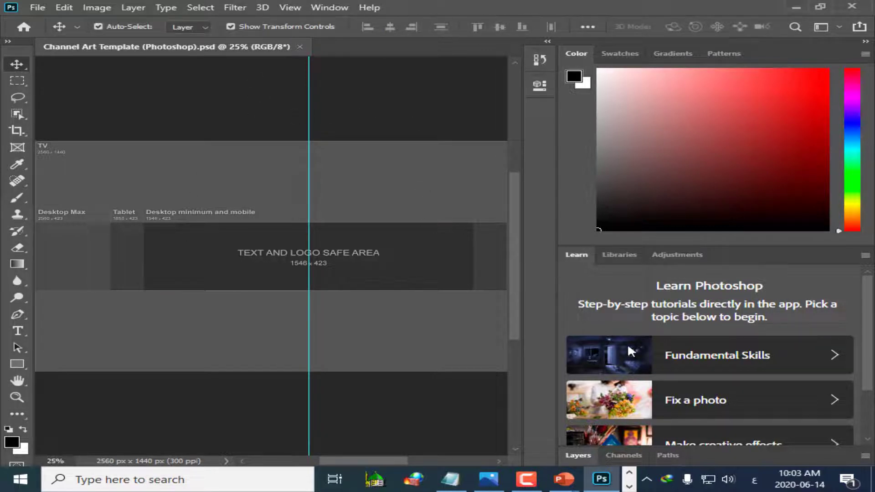
{"action": "scroll", "coordinate": [633, 413], "scroll_direction": "down", "scroll_amount": 3}
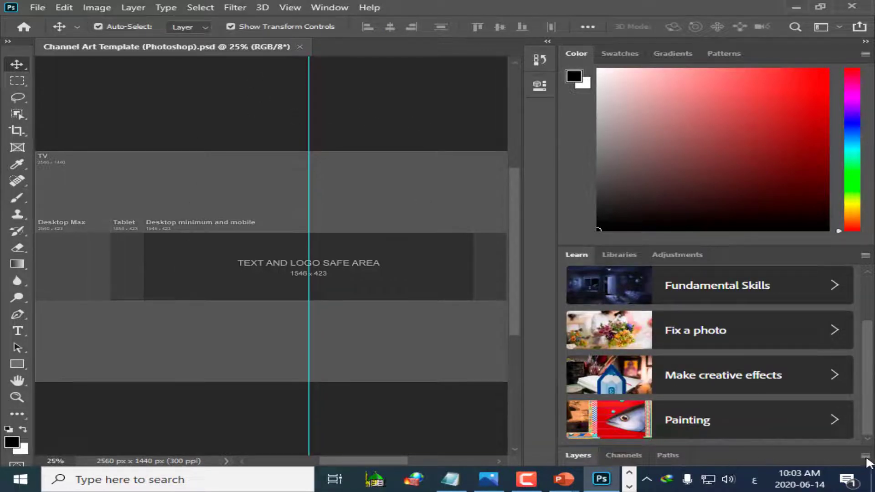
{"action": "left_click", "coordinate": [865, 456]}
{"action": "key", "text": "Escape"}
{"action": "left_click", "coordinate": [592, 456]}
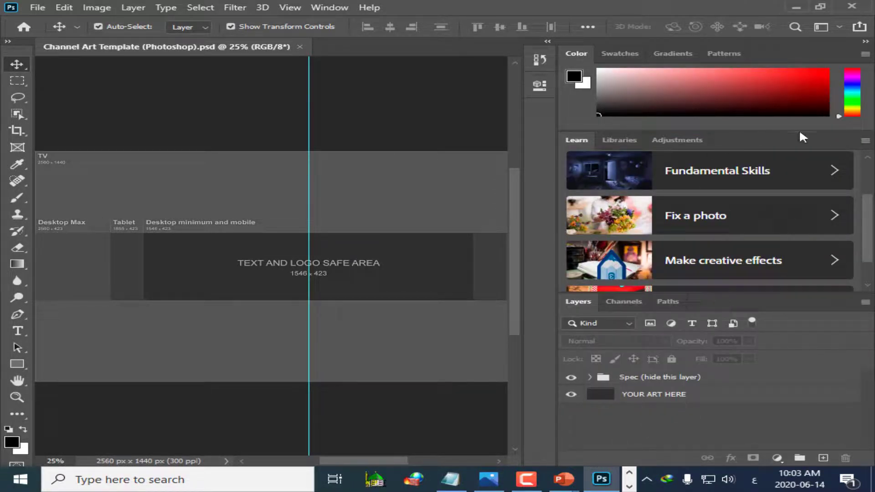
Close the Learn, Libraries and Adjustments panels to give the Layers panel and canvas more room
{"action": "left_click", "coordinate": [865, 143]}
{"action": "left_click", "coordinate": [862, 148]}
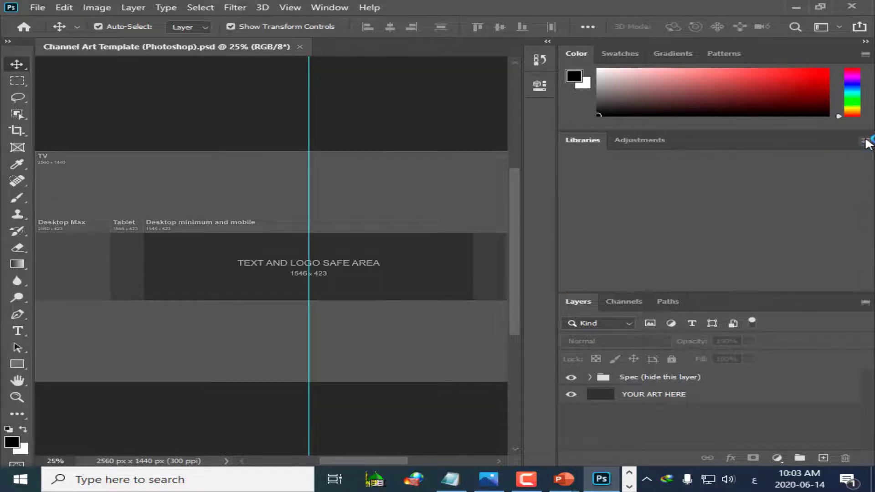
{"action": "left_click", "coordinate": [866, 141]}
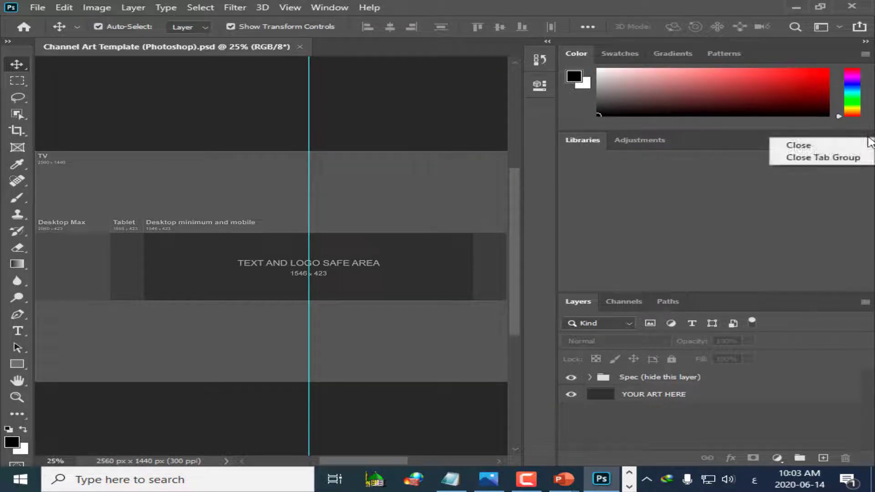
{"action": "left_click", "coordinate": [837, 149]}
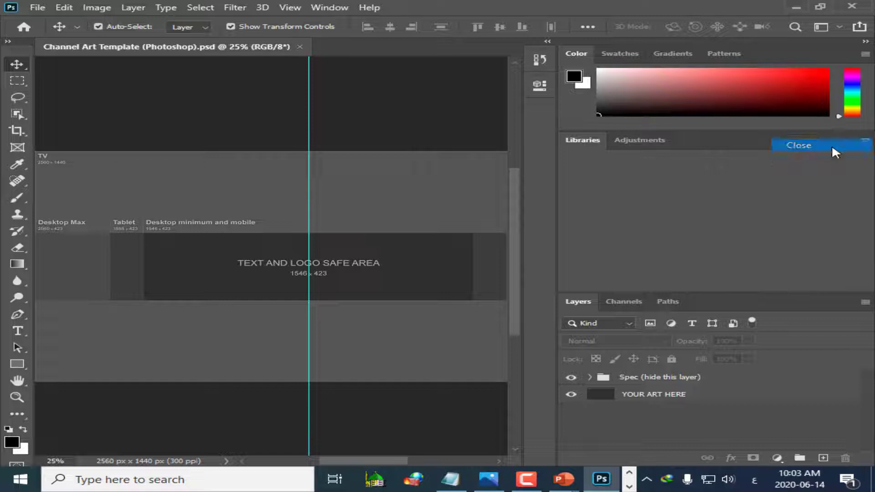
{"action": "left_click", "coordinate": [866, 142]}
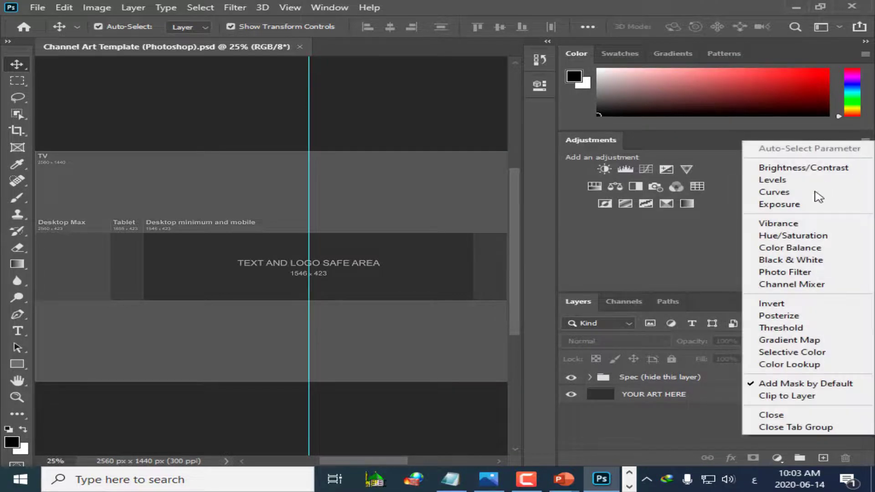
{"action": "left_click", "coordinate": [779, 426]}
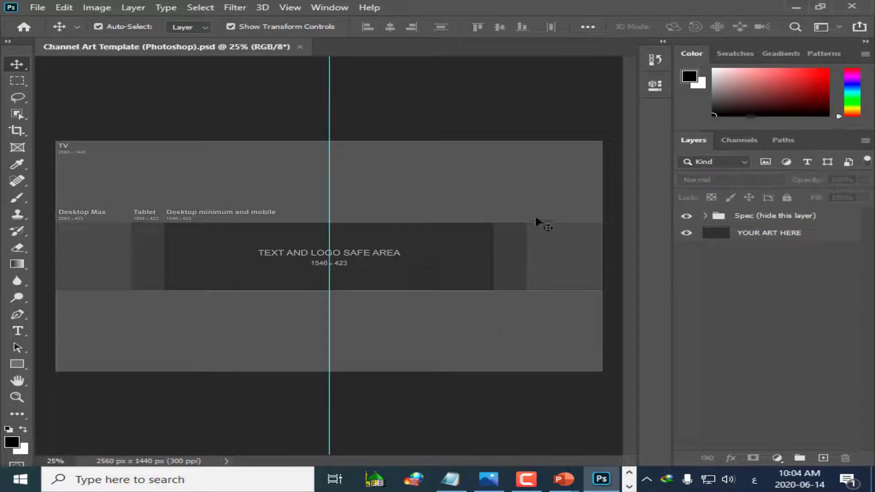
Open the cover image Channel Art Template (Photoshop).png from the channel background folder
{"action": "left_click", "coordinate": [46, 8]}
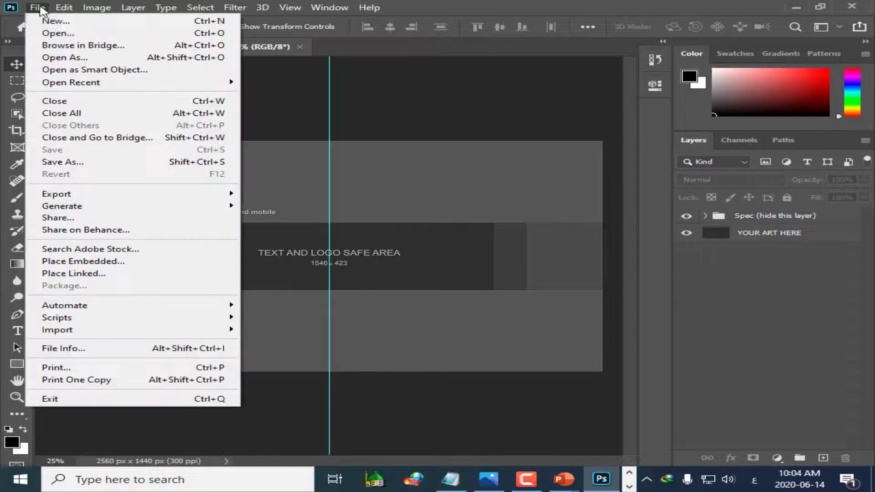
{"action": "left_click", "coordinate": [196, 34]}
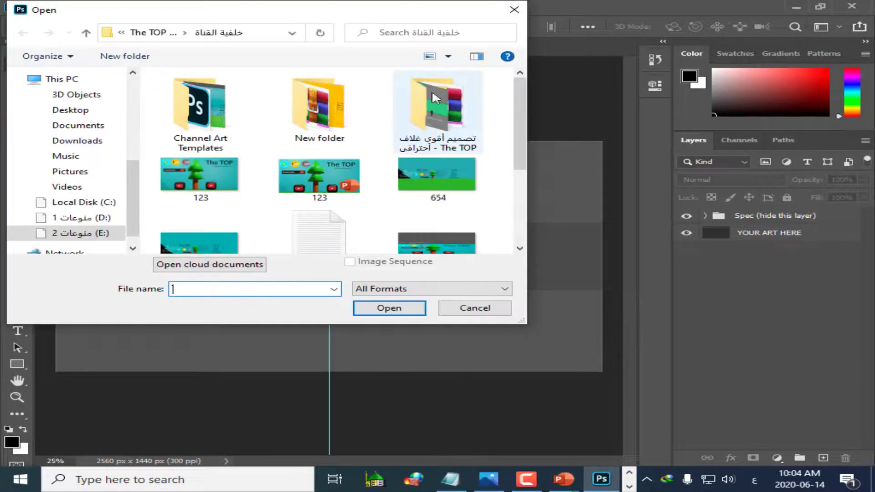
{"action": "left_click_drag", "start_coordinate": [527, 119], "coordinate": [535, 138]}
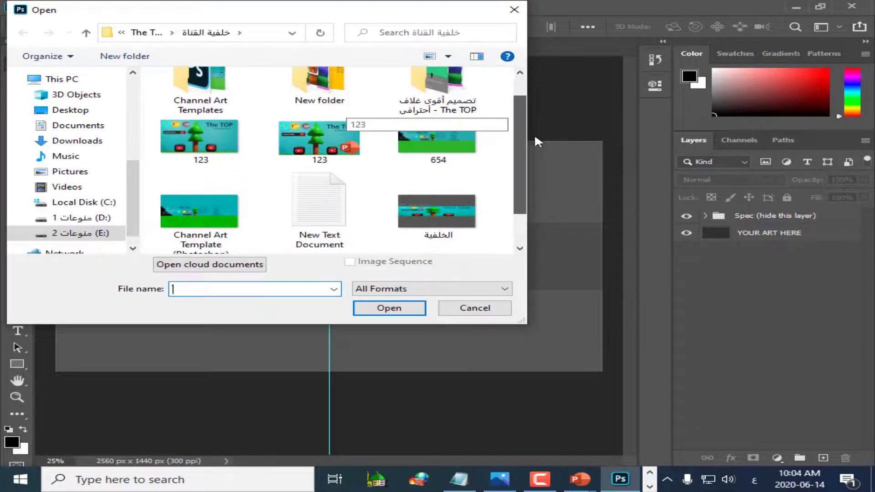
{"action": "scroll", "coordinate": [455, 138], "scroll_direction": "down", "scroll_amount": 1}
{"action": "double_click", "coordinate": [201, 224]}
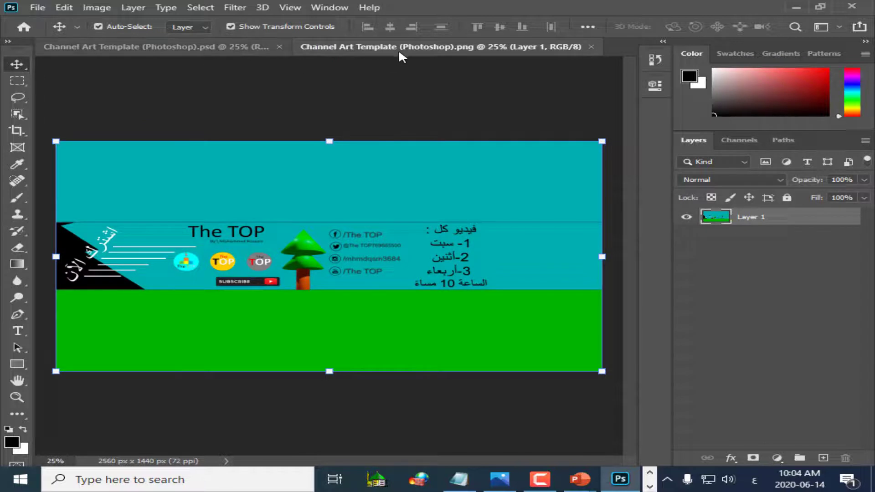
Float the PNG cover's window and copy its image into the Channel Art Template PSD as a new layer
{"action": "left_click_drag", "start_coordinate": [399, 52], "coordinate": [564, 99]}
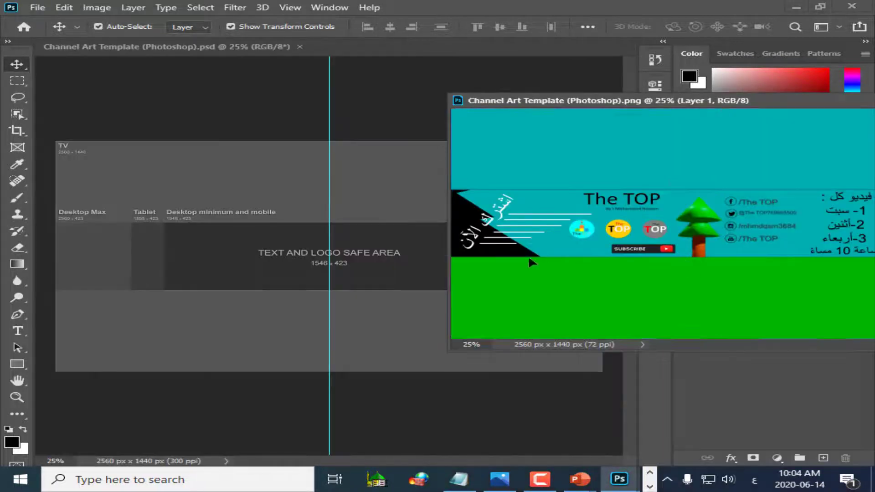
{"action": "left_click", "coordinate": [314, 274]}
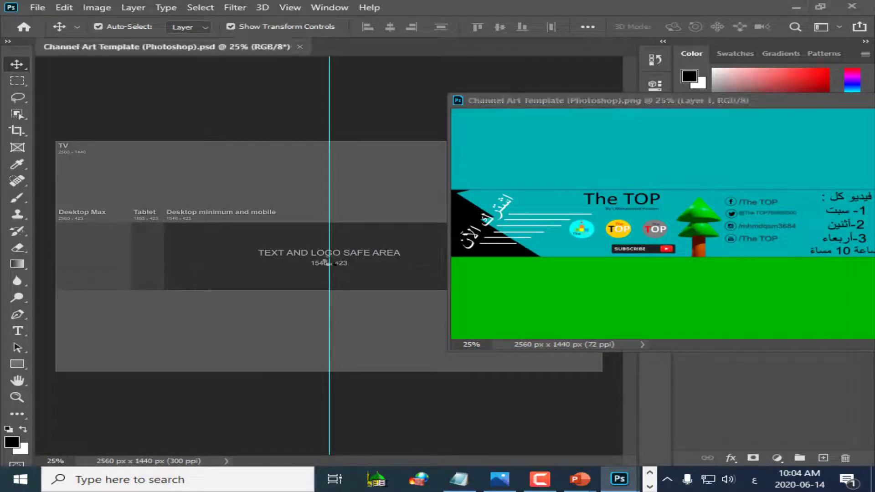
{"action": "left_click", "coordinate": [732, 144]}
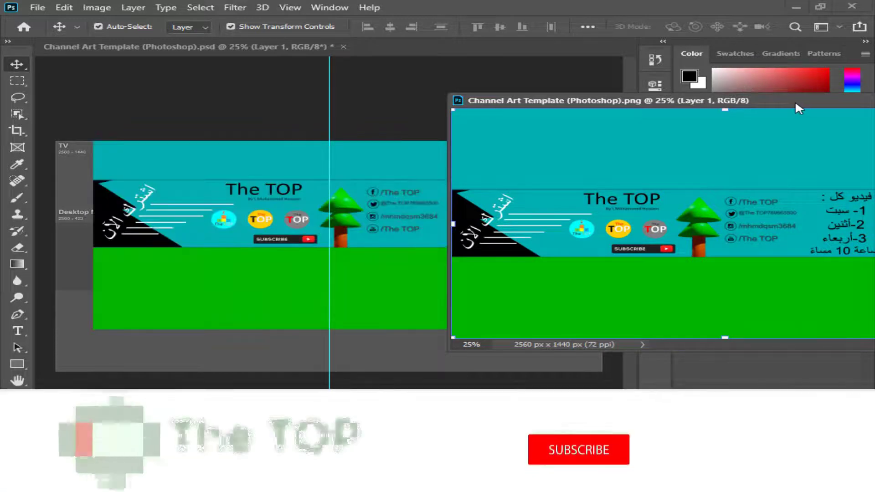
{"action": "left_click_drag", "start_coordinate": [795, 101], "coordinate": [738, 117]}
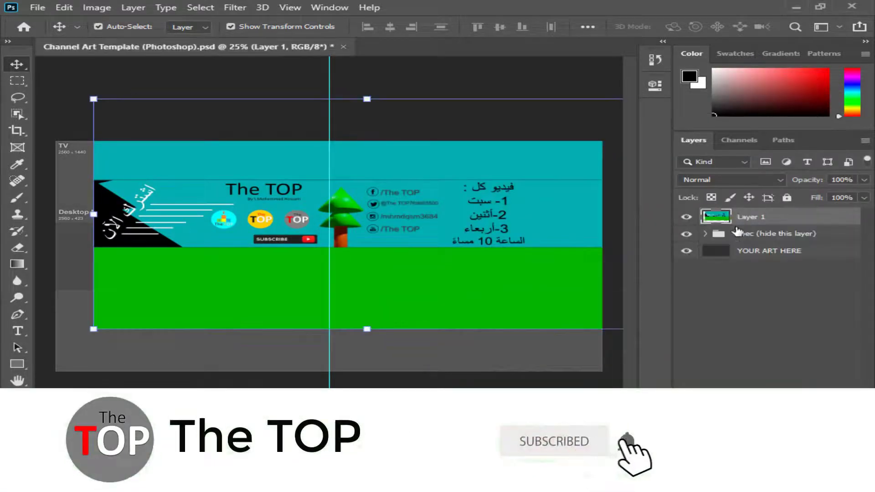
Transform the cover layer to fill the whole template canvas at 100% width and height, centred at X 1280 px, Y 720 px
{"action": "left_click_drag", "start_coordinate": [423, 218], "coordinate": [386, 240]}
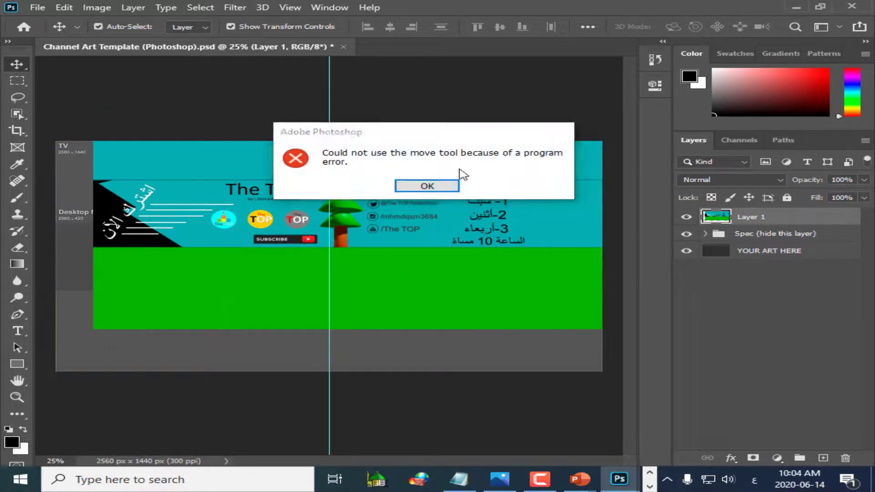
{"action": "left_click", "coordinate": [428, 184]}
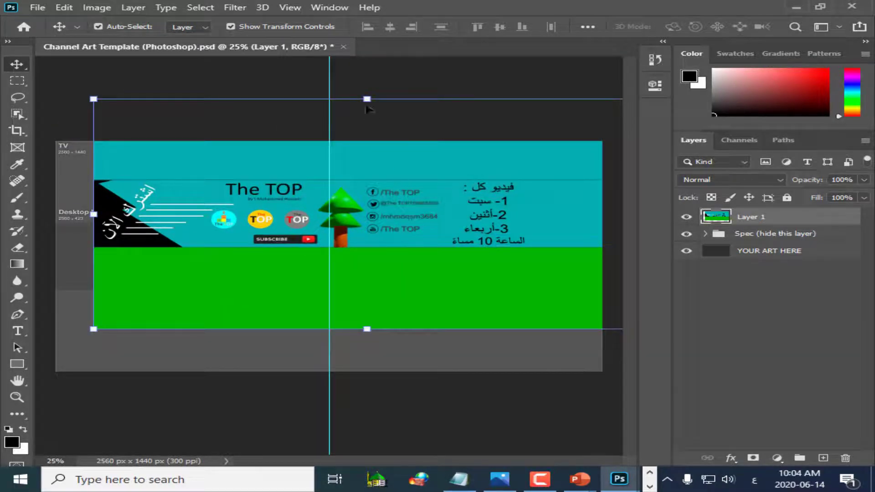
{"action": "left_click_drag", "start_coordinate": [364, 110], "coordinate": [363, 142]}
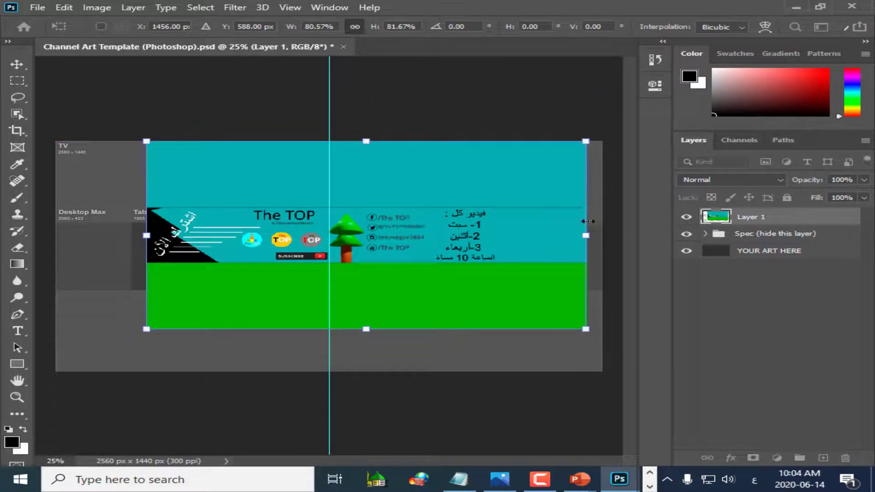
{"action": "left_click_drag", "start_coordinate": [584, 238], "coordinate": [602, 236]}
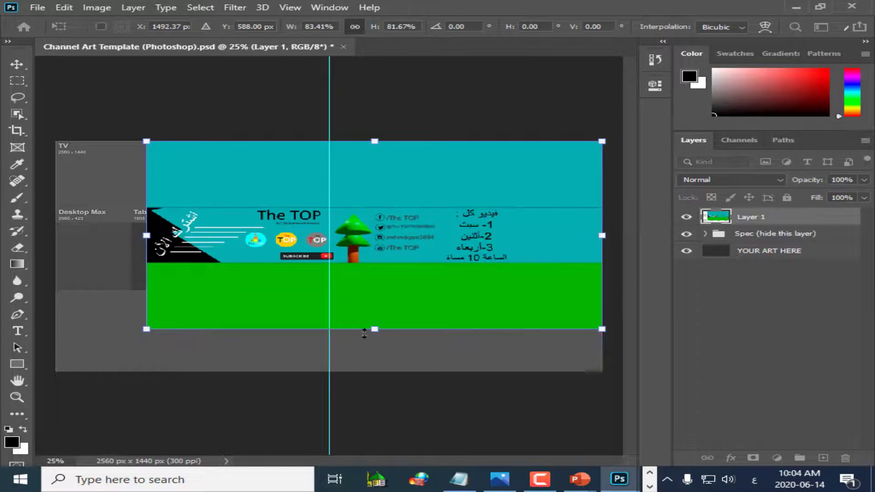
{"action": "left_click_drag", "start_coordinate": [376, 335], "coordinate": [376, 376]}
{"action": "left_click_drag", "start_coordinate": [146, 257], "coordinate": [56, 257]}
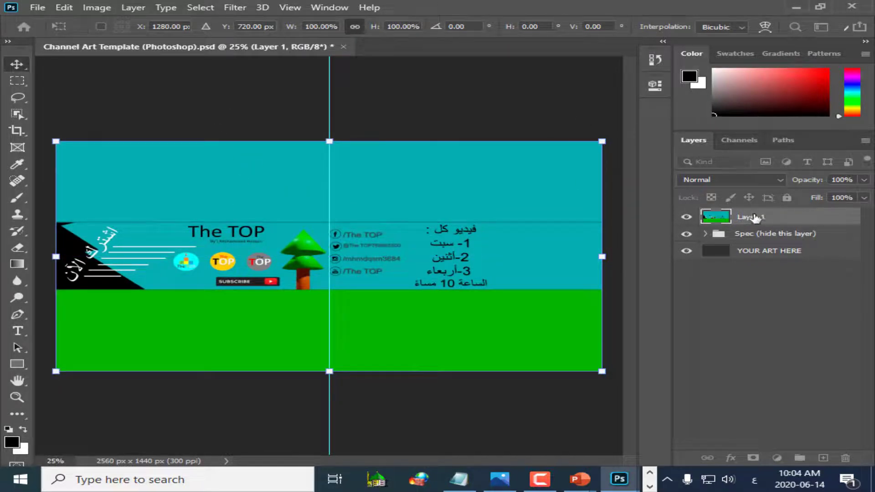
{"action": "key", "text": "Return"}
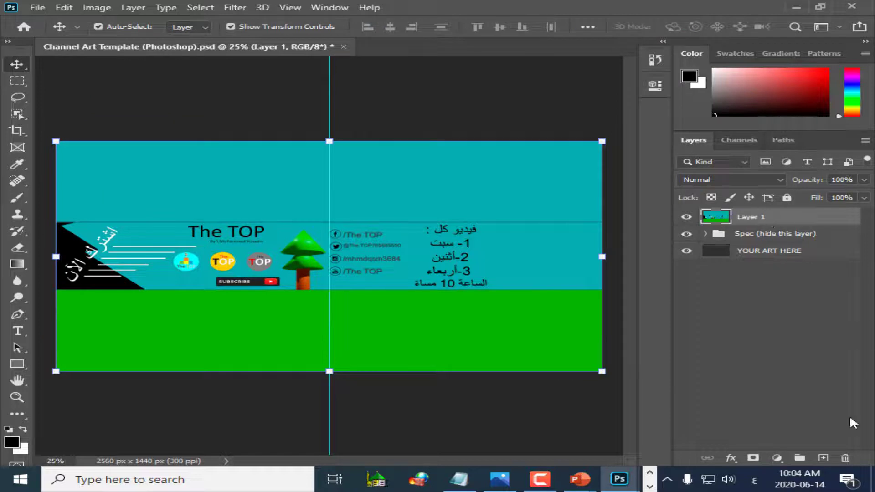
Delete the copied cover layer from the template document
{"action": "left_click", "coordinate": [845, 458]}
{"action": "left_click", "coordinate": [358, 186]}
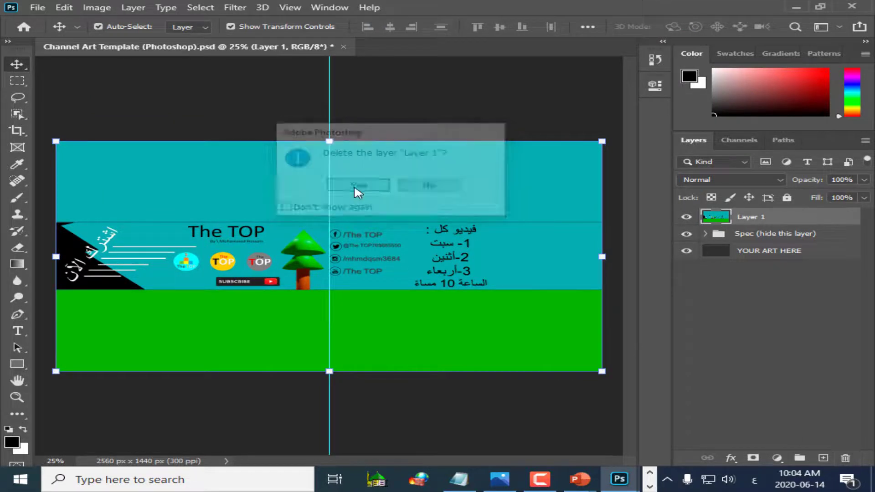
Draw a rectangular frame with the Frame tool over the full-width 2560 × 423 band across the template's middle
{"action": "left_click", "coordinate": [120, 426]}
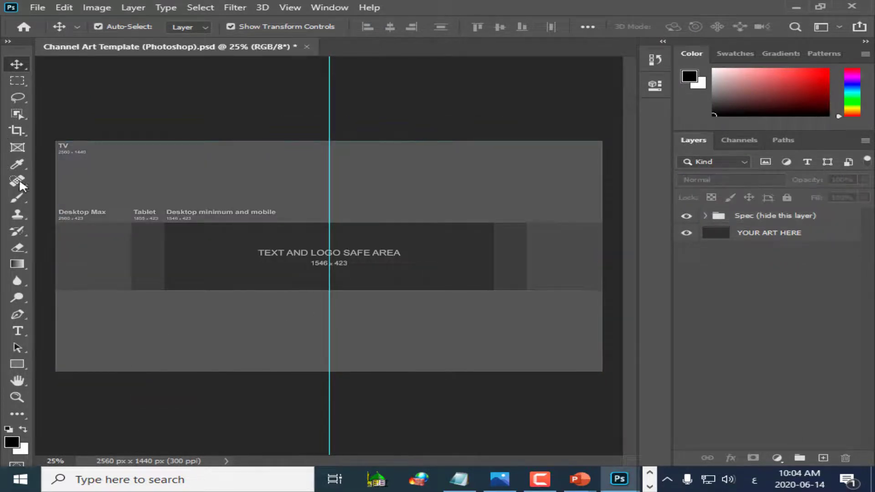
{"action": "left_click", "coordinate": [17, 131]}
{"action": "left_click", "coordinate": [18, 147]}
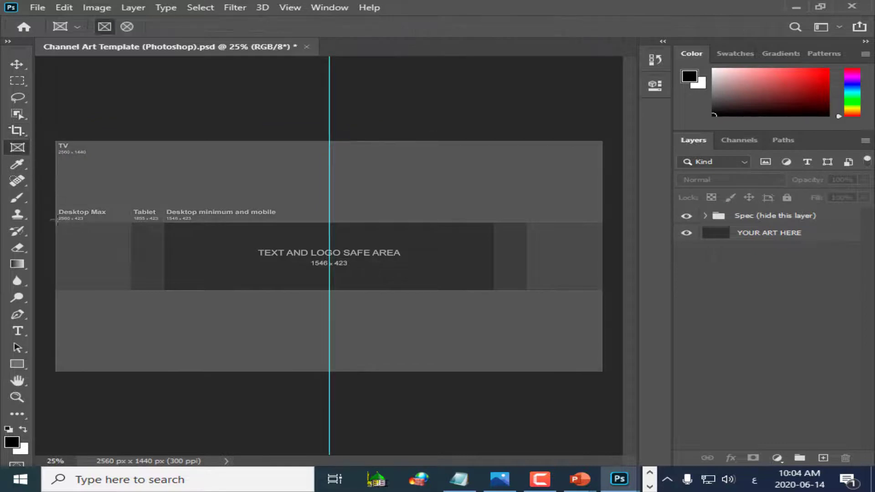
{"action": "left_click_drag", "start_coordinate": [56, 222], "coordinate": [607, 290]}
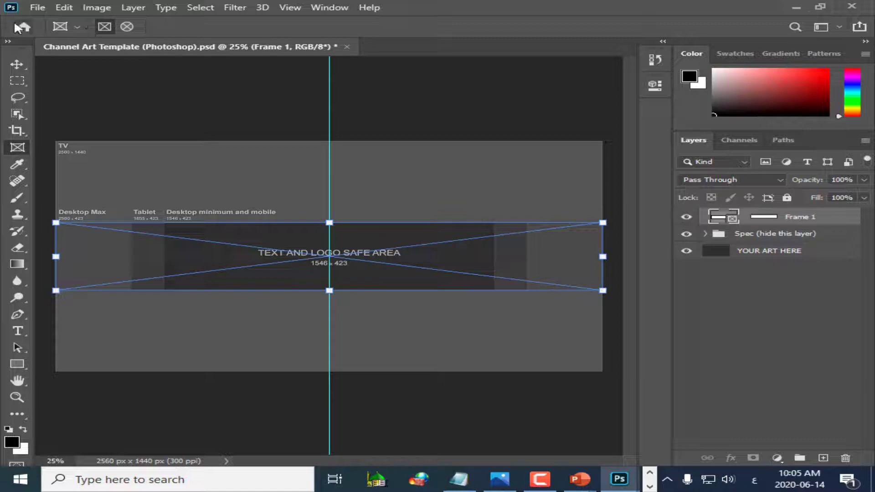
Set the foreground colour to a bright red and deselect the frame layer
{"action": "left_click", "coordinate": [693, 85]}
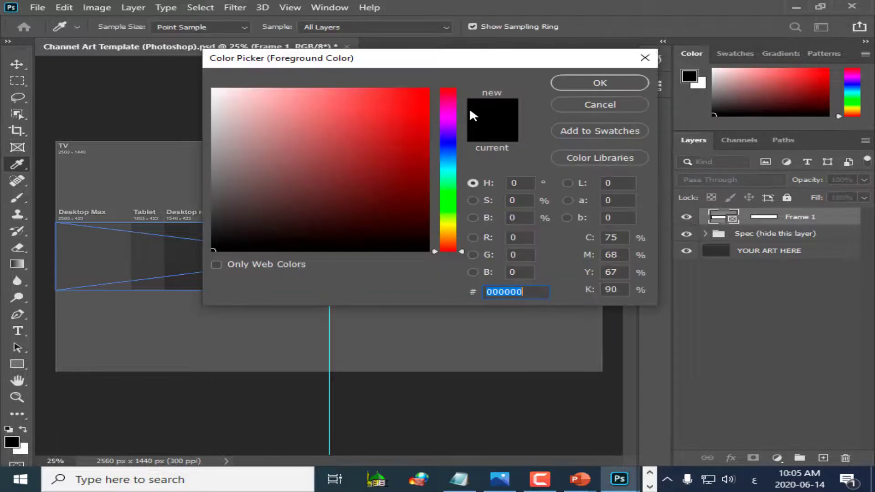
{"action": "left_click", "coordinate": [387, 137]}
{"action": "left_click", "coordinate": [401, 114]}
{"action": "left_click", "coordinate": [600, 83]}
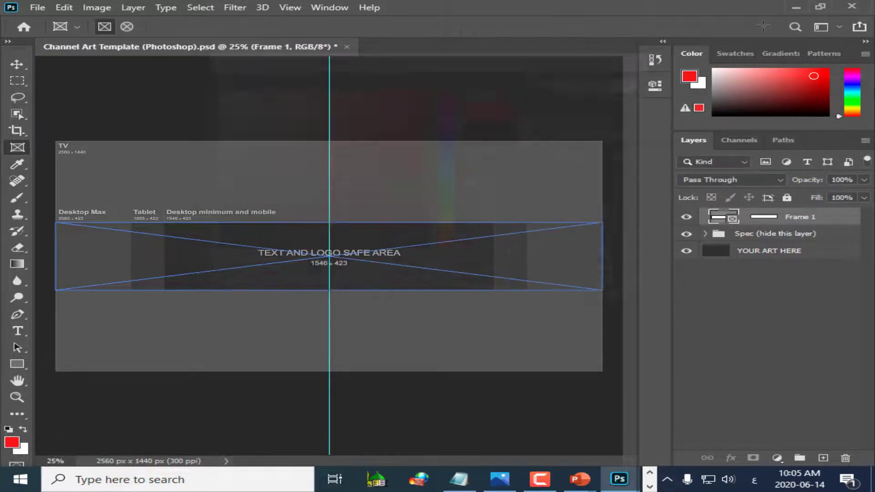
{"action": "left_click", "coordinate": [734, 310]}
{"action": "left_click", "coordinate": [732, 220]}
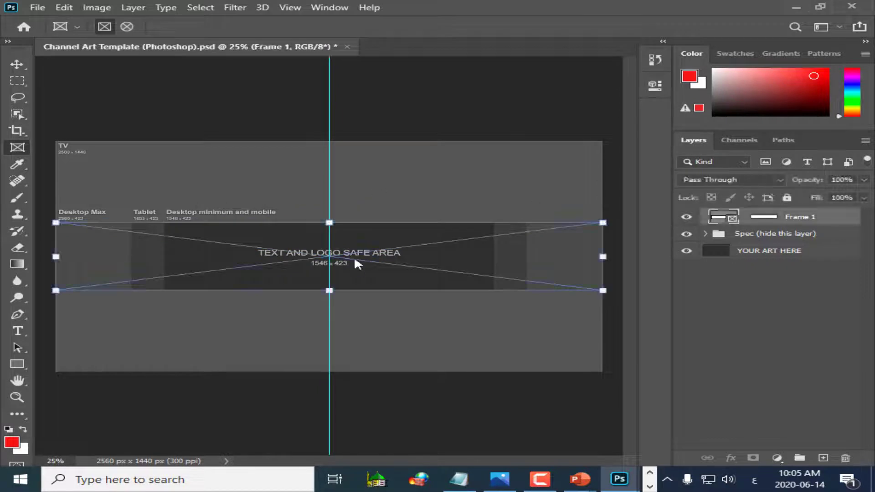
{"action": "left_click", "coordinate": [382, 113]}
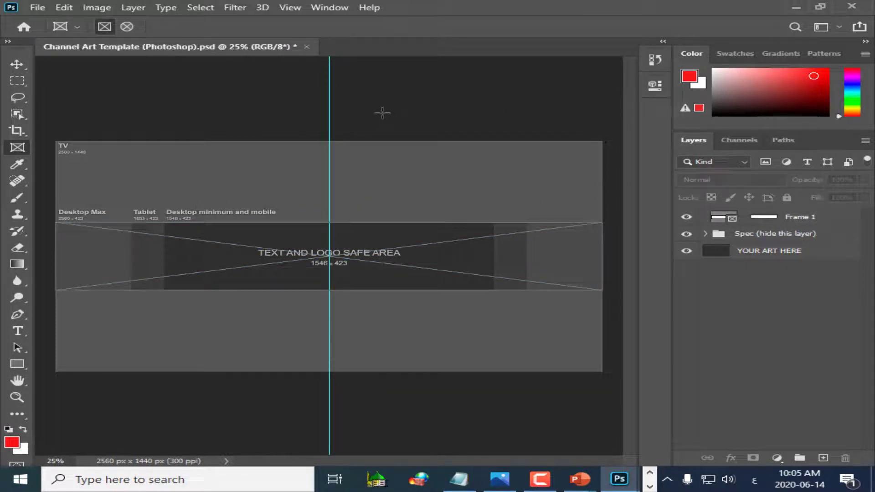
{"action": "left_click", "coordinate": [33, 9]}
{"action": "mouse_move", "coordinate": [113, 196]}
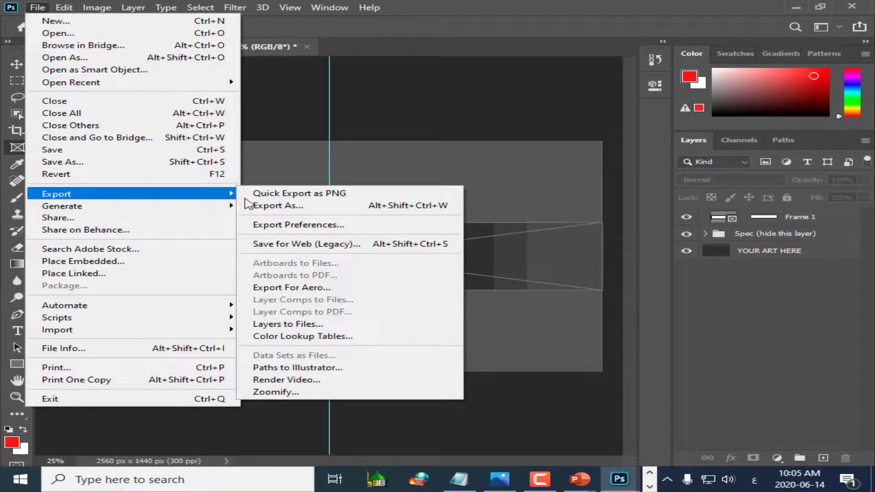
{"action": "left_click", "coordinate": [301, 195]}
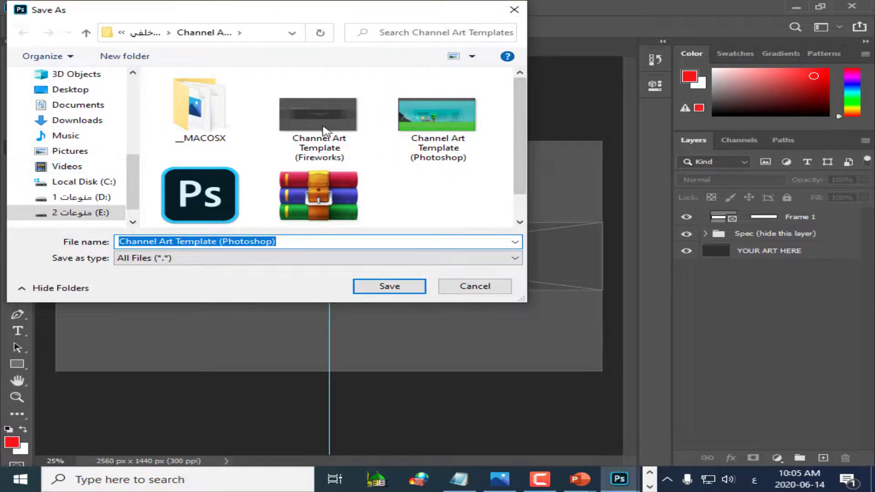
{"action": "left_click", "coordinate": [515, 11]}
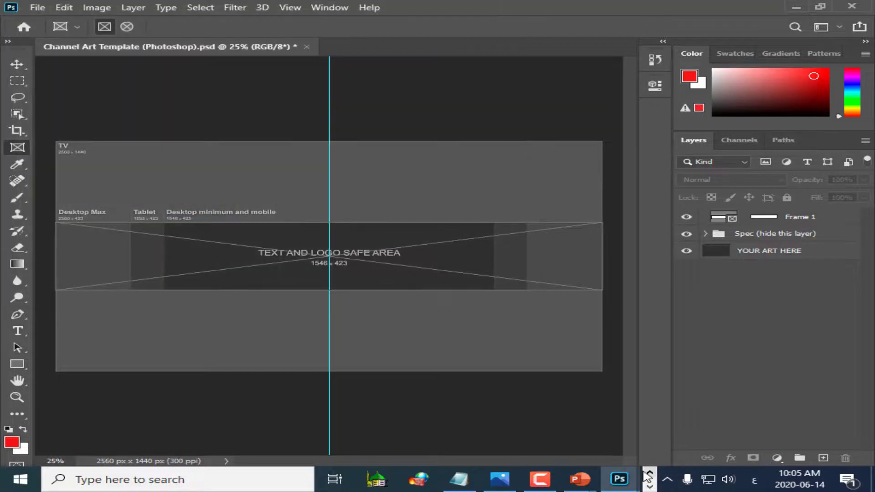
Switch to File Explorer, go to the خلفية القناة folder and view the Channel Art Template (Photoshop) image in Photos
{"action": "left_click", "coordinate": [651, 475]}
{"action": "left_click", "coordinate": [411, 478]}
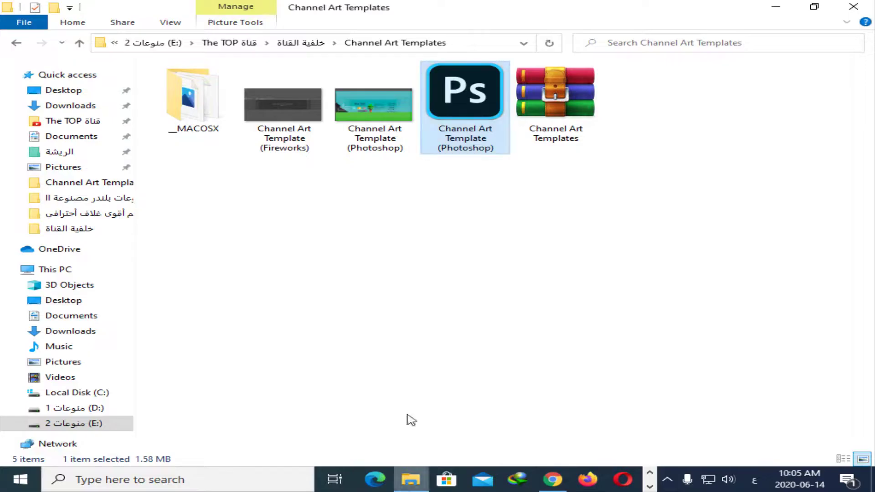
{"action": "left_click", "coordinate": [79, 43]}
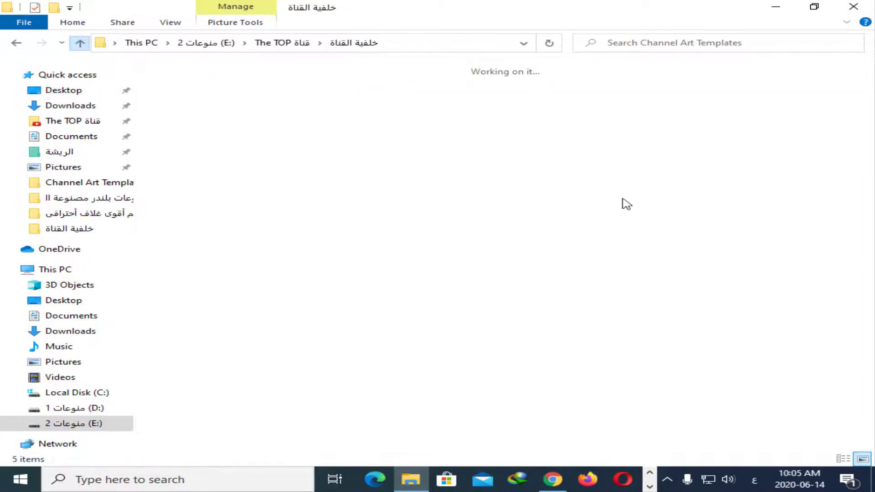
{"action": "double_click", "coordinate": [753, 149]}
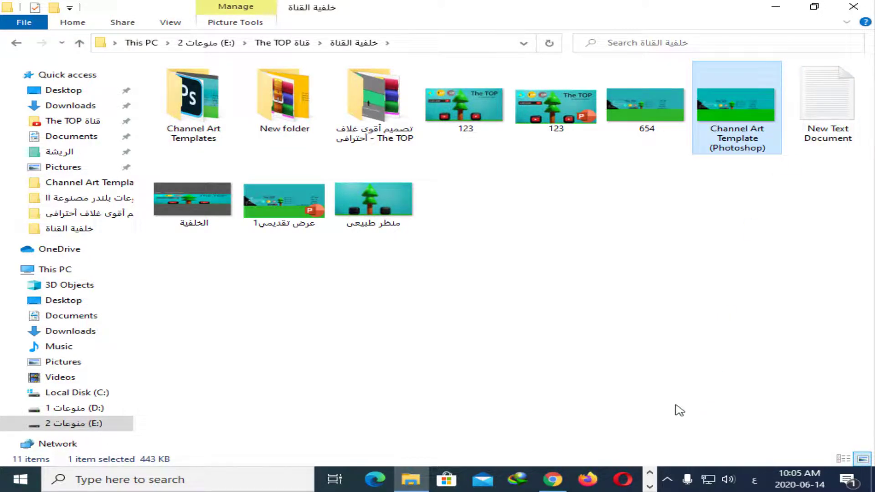
{"action": "left_click", "coordinate": [650, 487]}
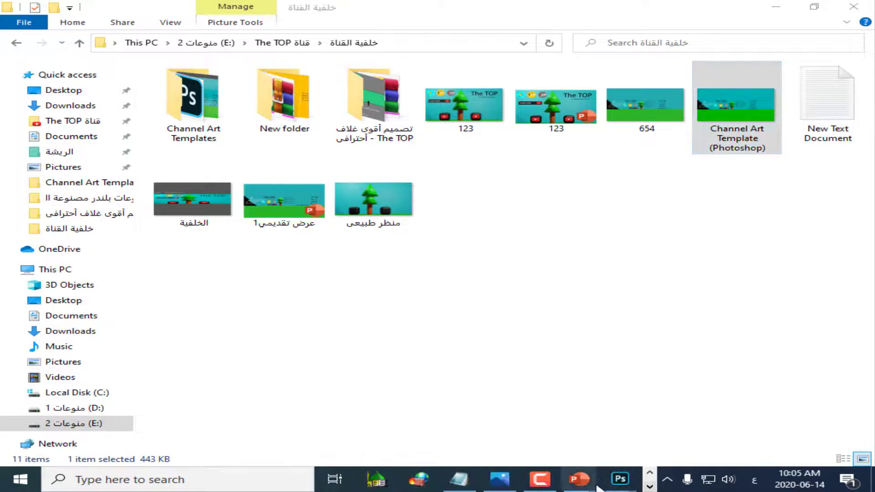
{"action": "mouse_move", "coordinate": [620, 478]}
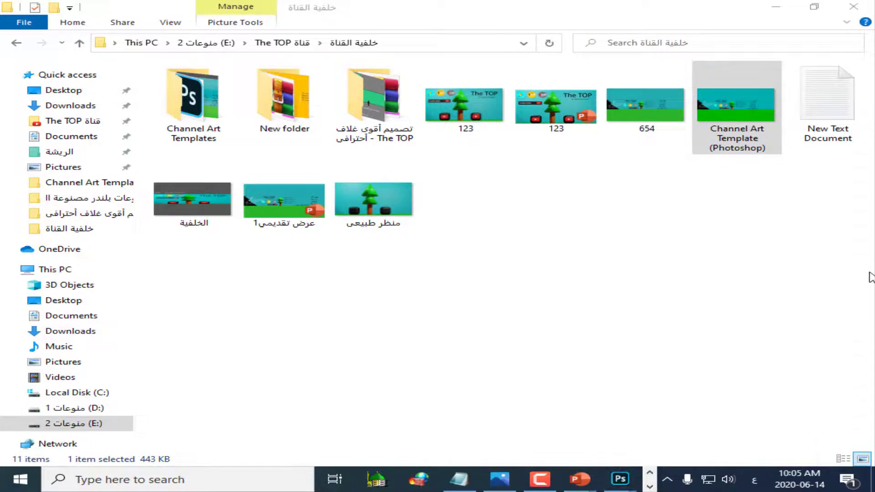
{"action": "key", "text": "Return"}
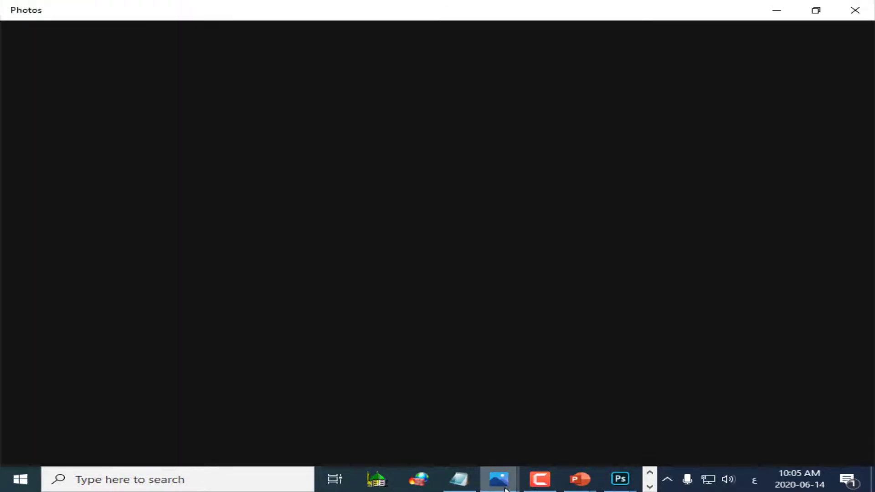
{"action": "mouse_move", "coordinate": [506, 481]}
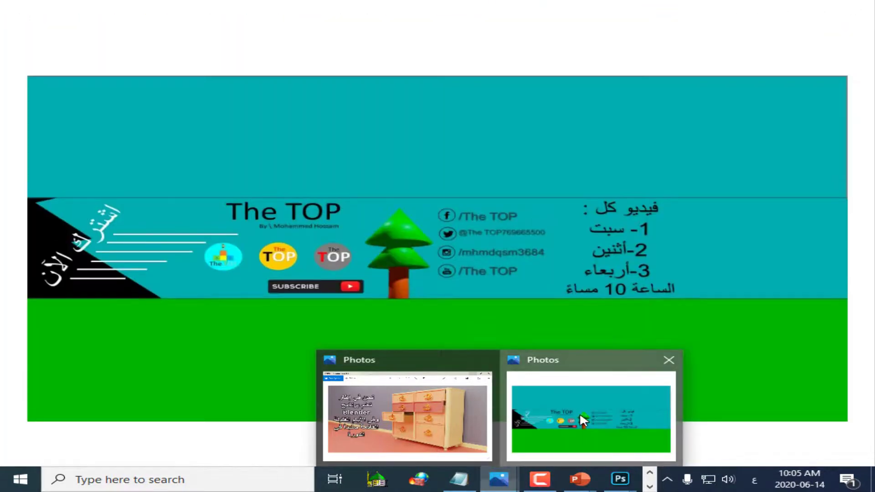
{"action": "left_click", "coordinate": [579, 412]}
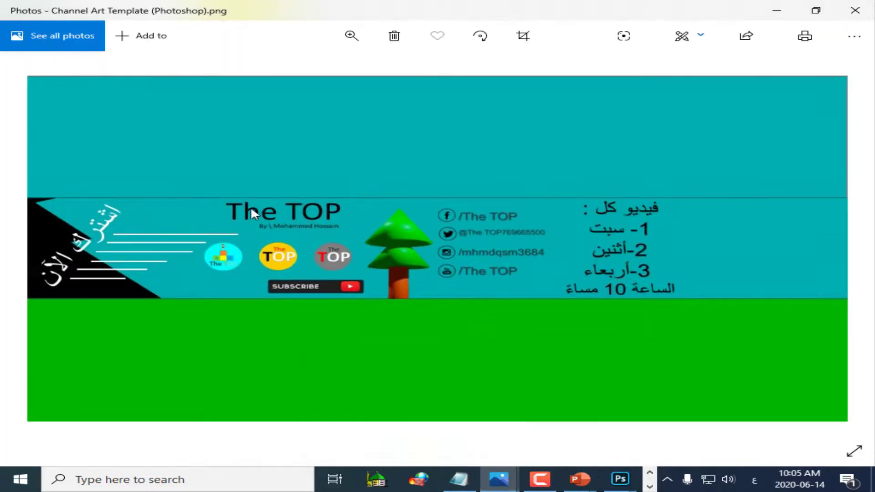
Switch to Chrome, show The TOP channel page on YouTube and close the channel art help page
{"action": "left_click", "coordinate": [649, 472]}
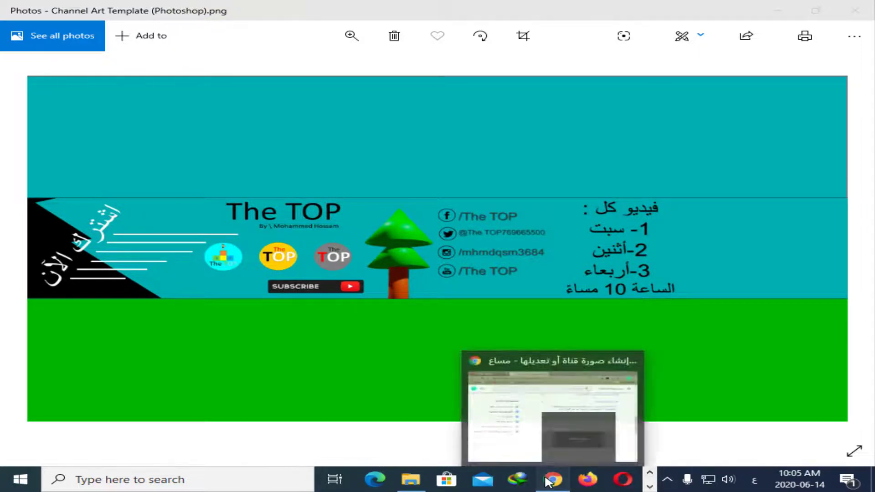
{"action": "left_click", "coordinate": [553, 478]}
{"action": "left_click", "coordinate": [80, 6]}
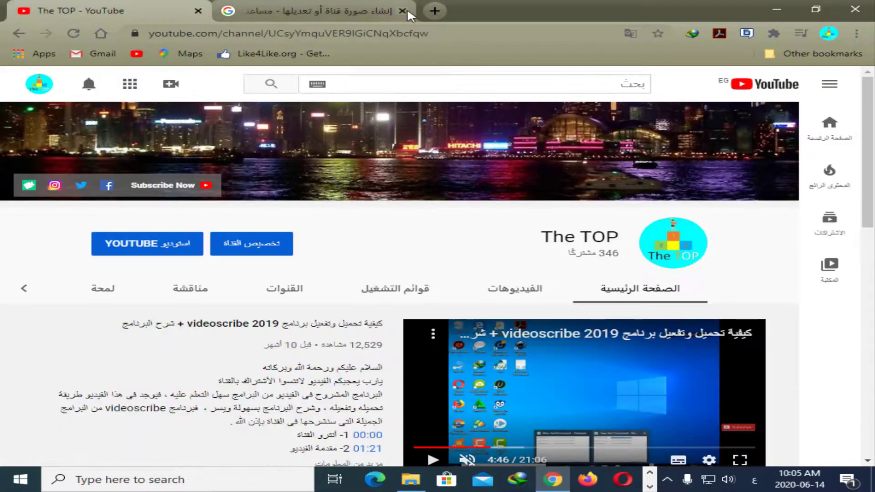
{"action": "left_click", "coordinate": [403, 11]}
Upload Channel Art Template (Photoshop).png from the خلفية القناة folder as the channel's new banner
{"action": "mouse_move", "coordinate": [37, 131]}
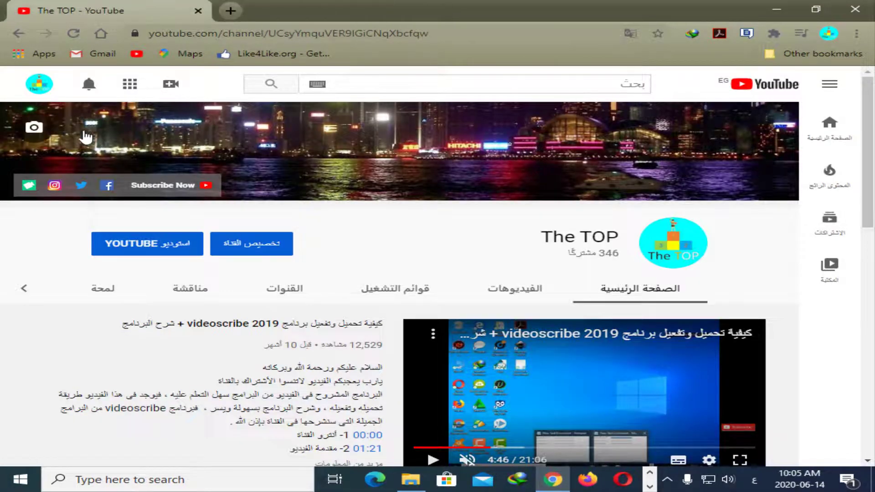
{"action": "left_click", "coordinate": [30, 132]}
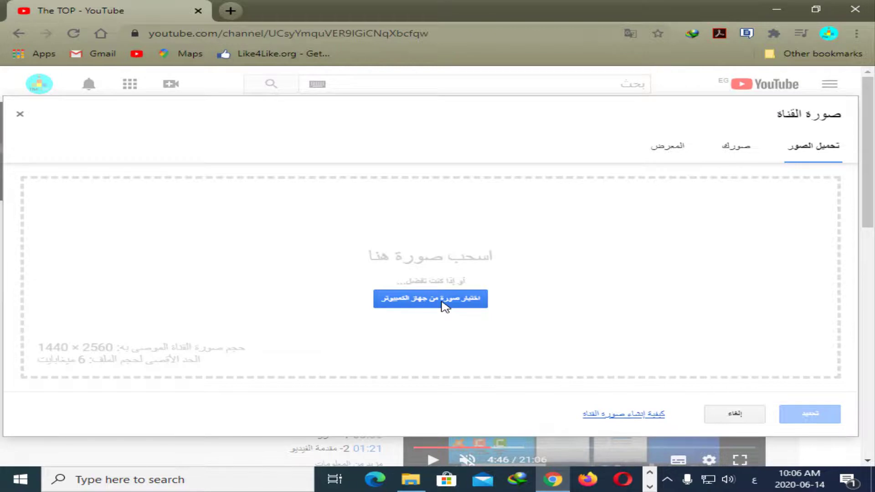
{"action": "left_click", "coordinate": [444, 306]}
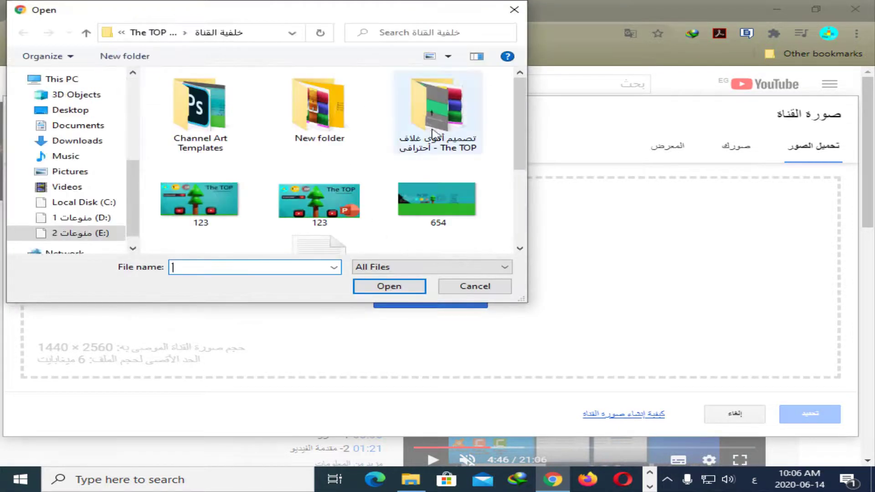
{"action": "scroll", "coordinate": [319, 137], "scroll_direction": "down", "scroll_amount": 2}
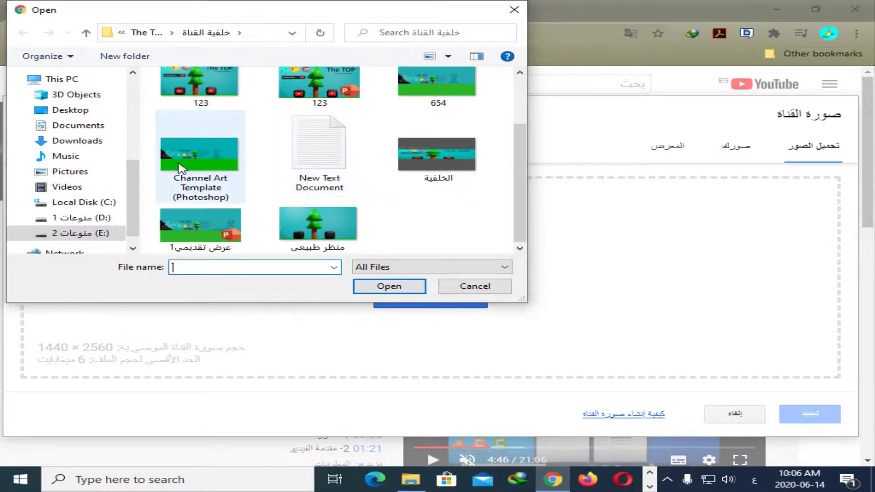
{"action": "left_click", "coordinate": [243, 153]}
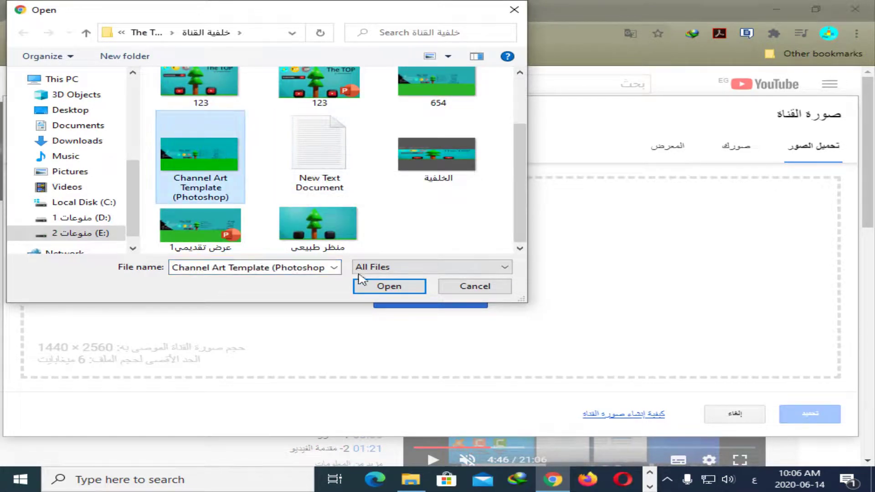
{"action": "left_click", "coordinate": [380, 287]}
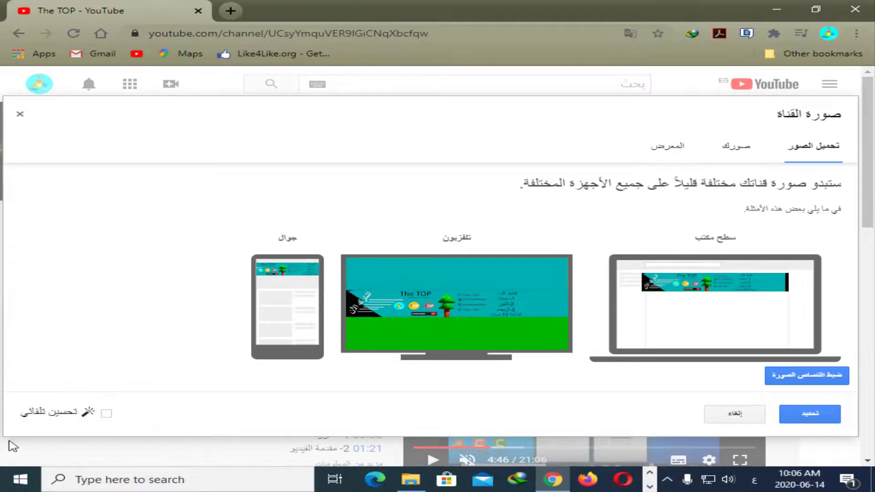
Turn on automatic enhancement (تحسين تلقائي) for the uploaded channel art
{"action": "left_click", "coordinate": [107, 414]}
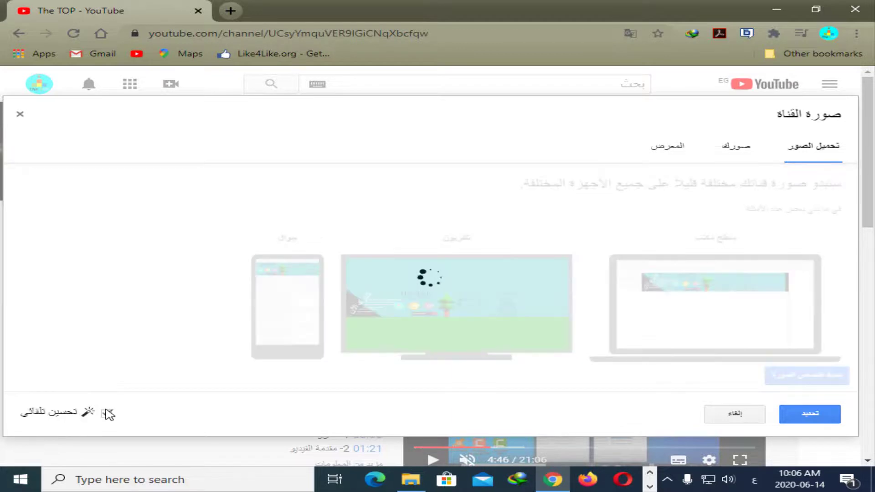
{"action": "left_click", "coordinate": [107, 414]}
{"action": "left_click", "coordinate": [107, 414]}
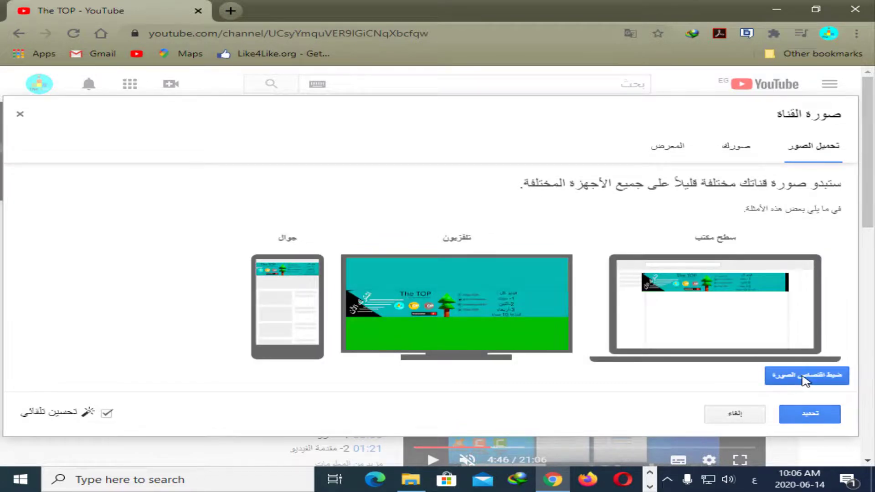
Try a smaller crop area on the channel art, moved towards the middle of the image
{"action": "left_click", "coordinate": [805, 381]}
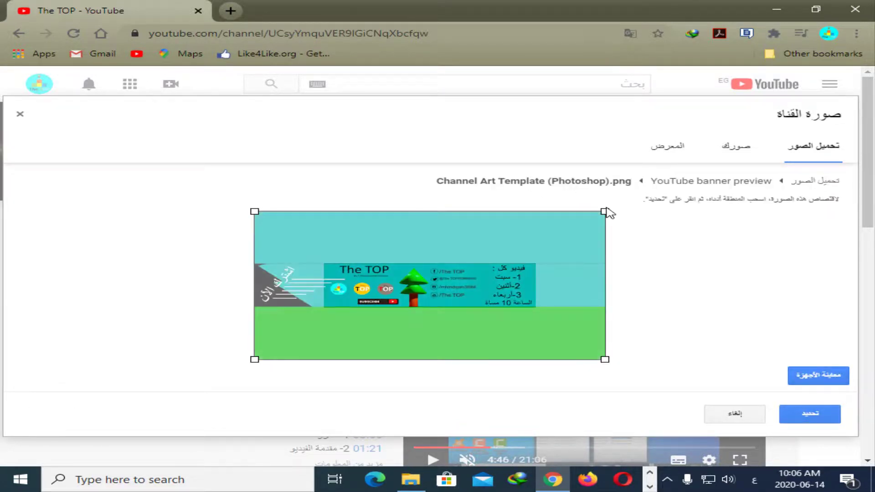
{"action": "left_click_drag", "start_coordinate": [606, 213], "coordinate": [542, 242]}
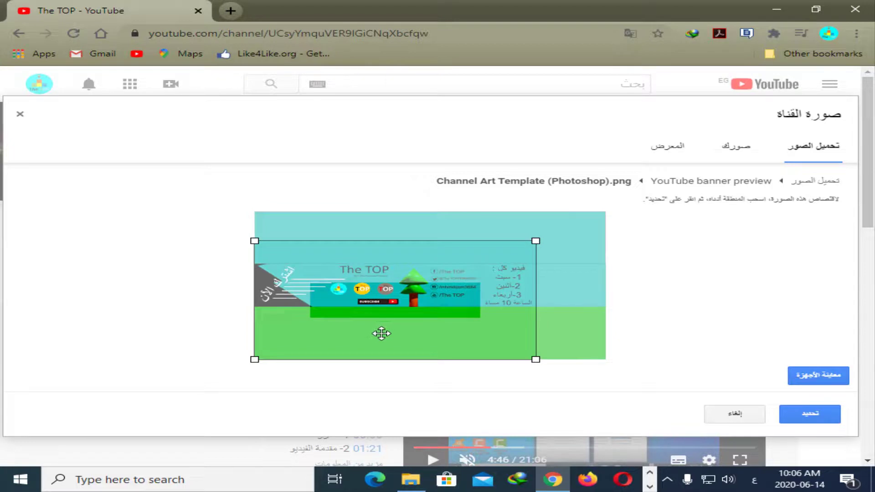
{"action": "left_click_drag", "start_coordinate": [381, 333], "coordinate": [422, 320]}
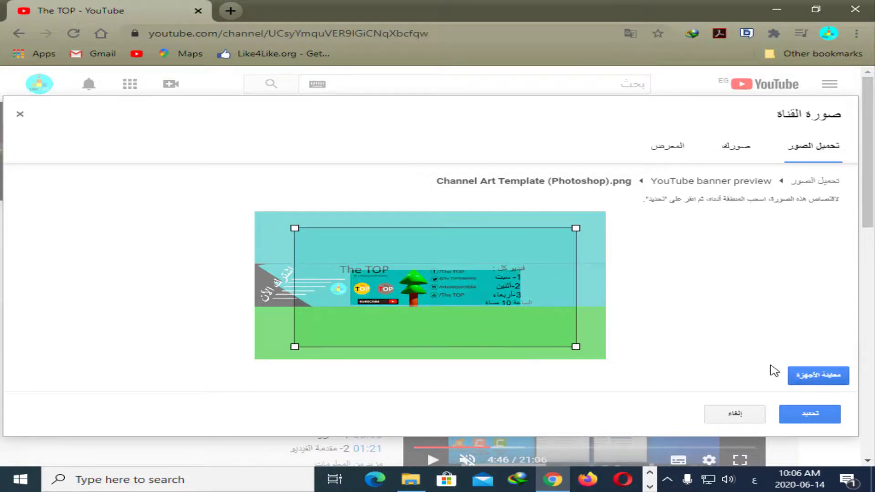
{"action": "left_click", "coordinate": [803, 376]}
{"action": "left_click", "coordinate": [802, 376]}
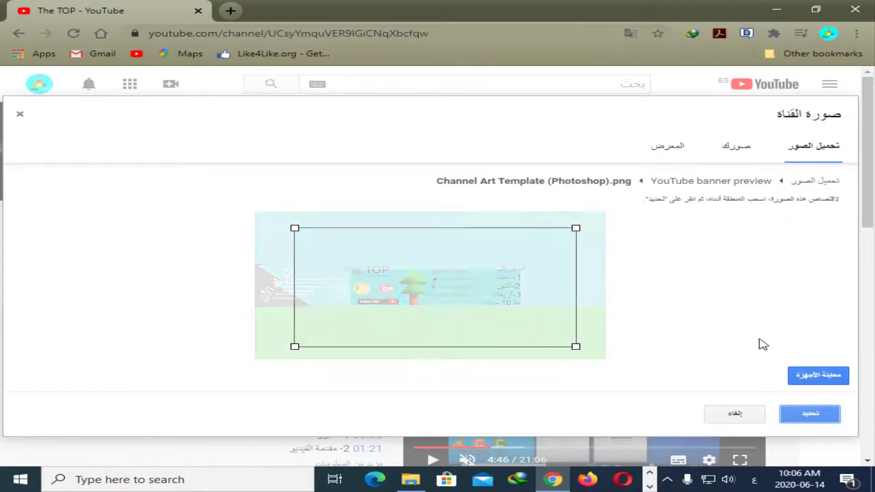
Enlarge the crop area back to cover the whole channel art image
{"action": "left_click_drag", "start_coordinate": [576, 228], "coordinate": [641, 216]}
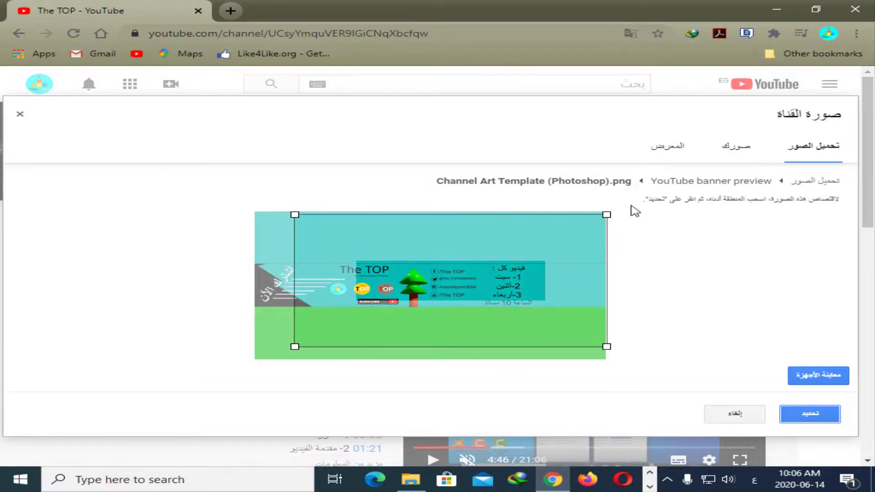
{"action": "mouse_move", "coordinate": [573, 240]}
{"action": "left_mouse_down"}
{"action": "mouse_move", "coordinate": [567, 234]}
{"action": "mouse_move", "coordinate": [574, 234]}
{"action": "left_mouse_up"}
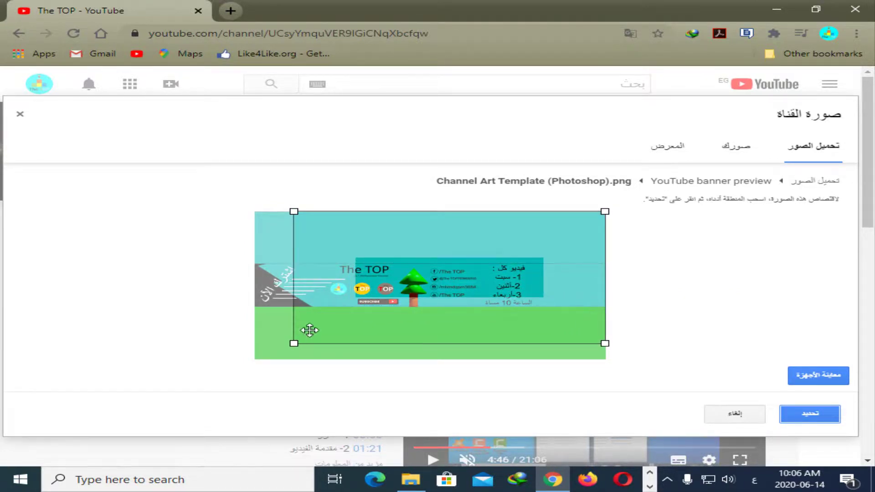
{"action": "left_click_drag", "start_coordinate": [294, 344], "coordinate": [232, 366]}
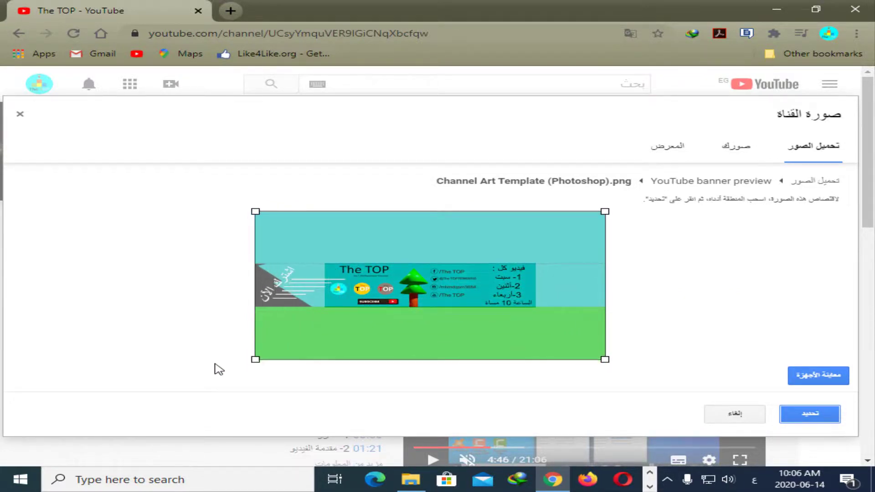
Return to the device preview, apply the image as the channel banner and view the channel page
{"action": "left_click", "coordinate": [807, 412]}
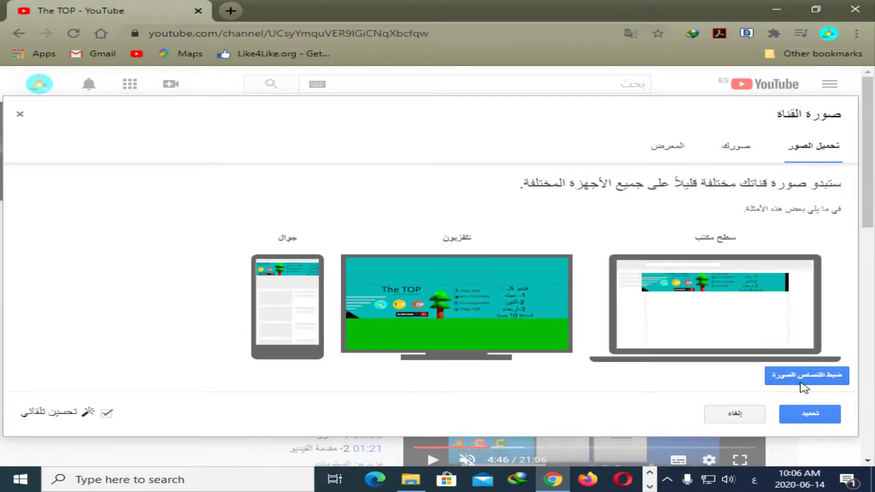
{"action": "left_click", "coordinate": [815, 424]}
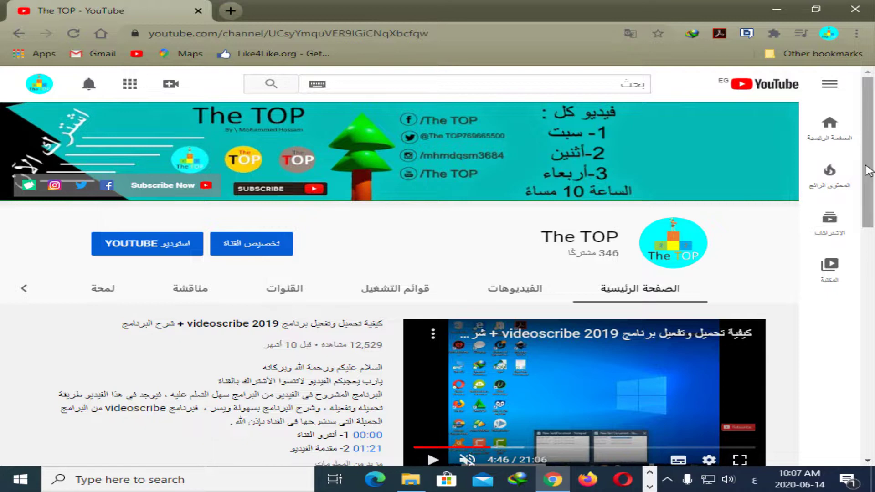
{"action": "scroll", "coordinate": [868, 171], "scroll_direction": "down", "scroll_amount": 3}
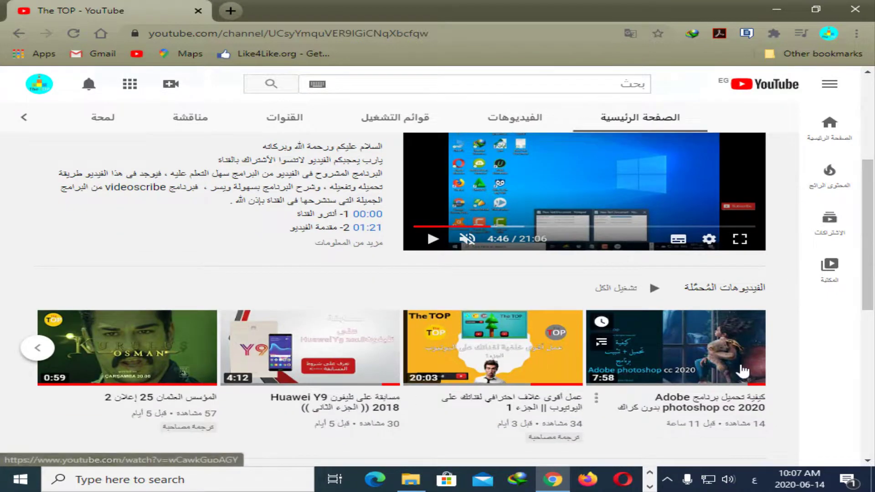